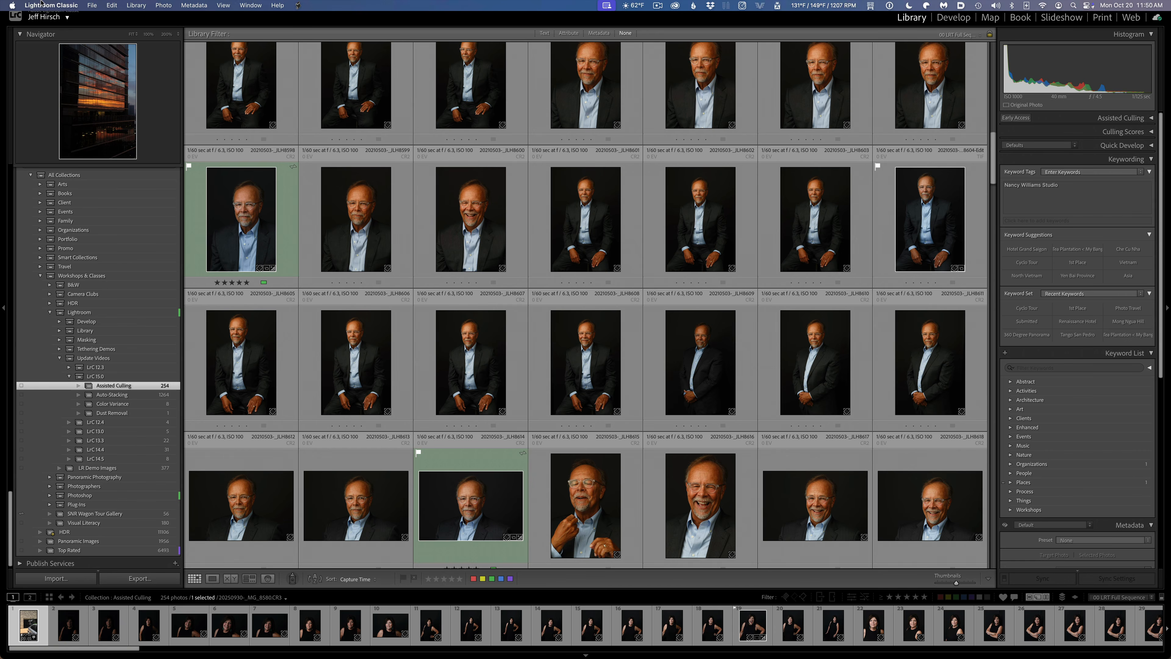
In the catalog's metadata settings, enable analyzing photos of the selected source when the Assisted Culling panel is open.
{"action": "left_click", "coordinate": [41, 5]}
{"action": "left_click", "coordinate": [55, 43]}
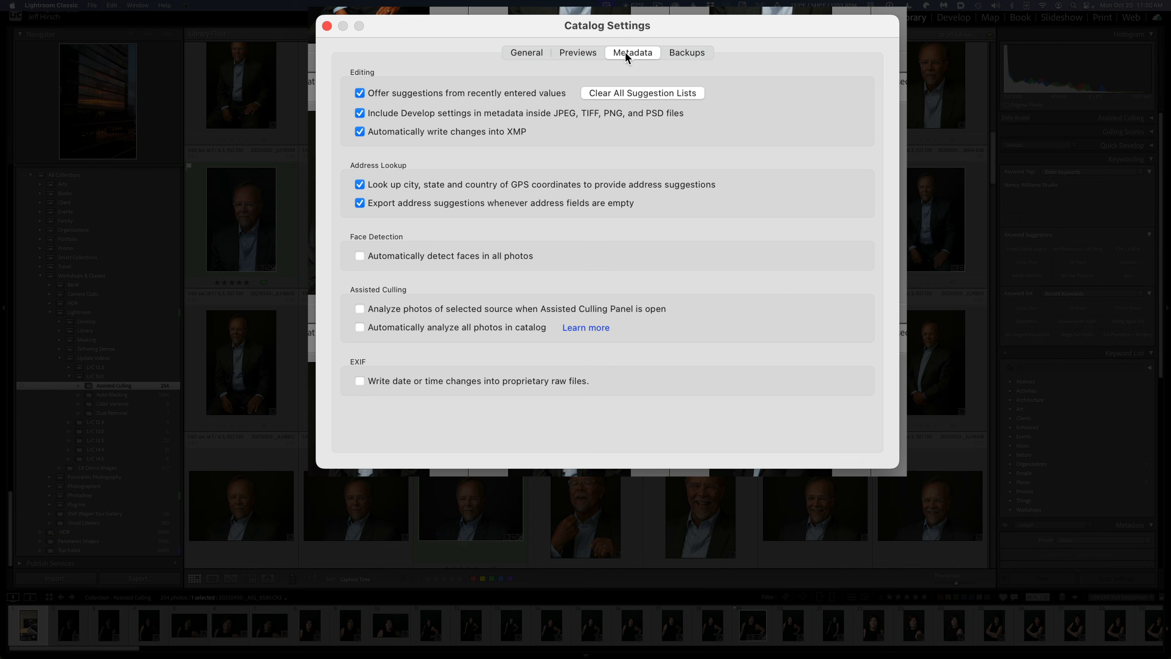
{"action": "left_click", "coordinate": [631, 52]}
{"action": "left_click", "coordinate": [358, 309]}
{"action": "left_click", "coordinate": [327, 26]}
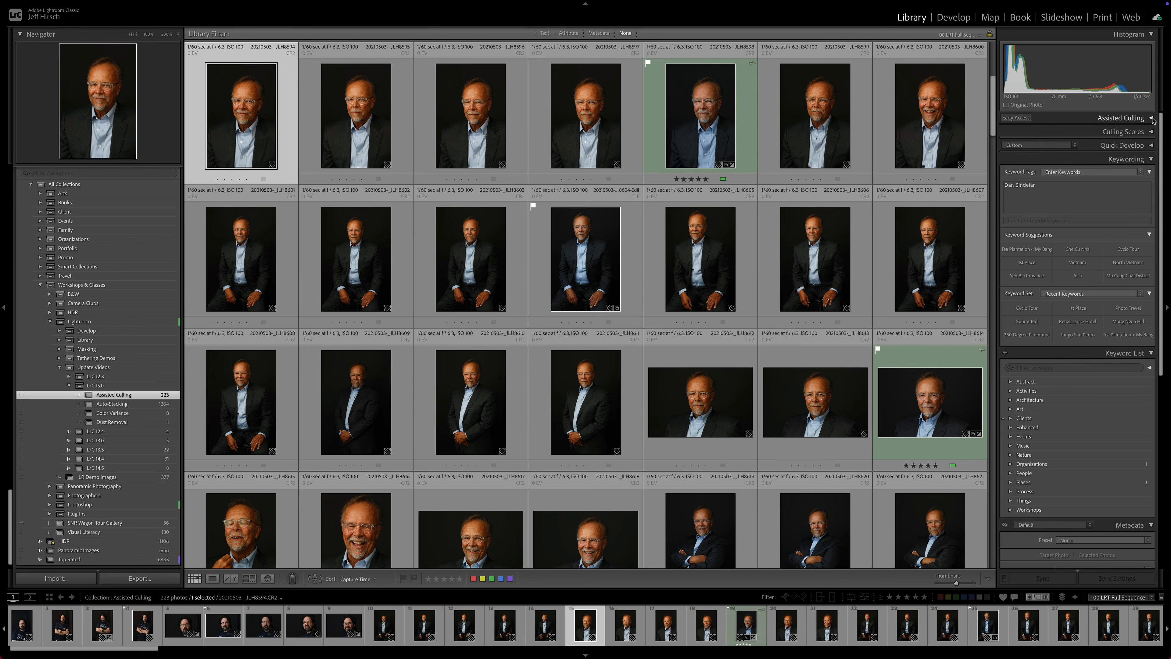
Expand Assisted Culling and enable the Subject Focus, Eye Focus and Eyes Open selection criteria.
{"action": "left_click", "coordinate": [1151, 119]}
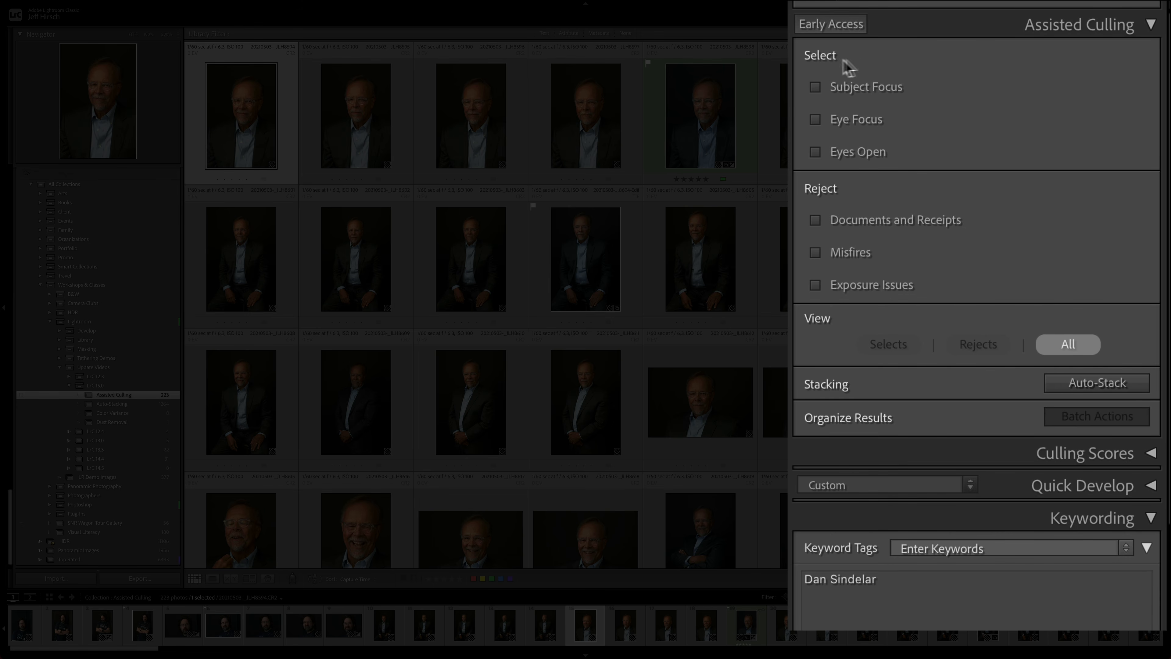
{"action": "left_click", "coordinate": [891, 89]}
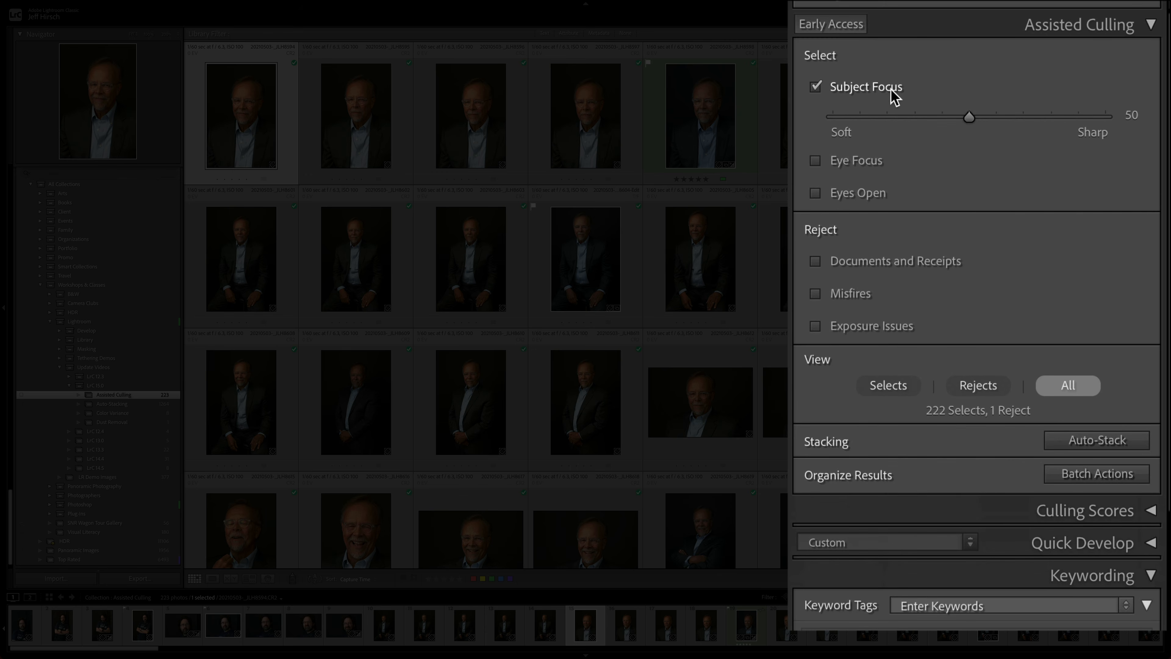
{"action": "left_click", "coordinate": [866, 161]}
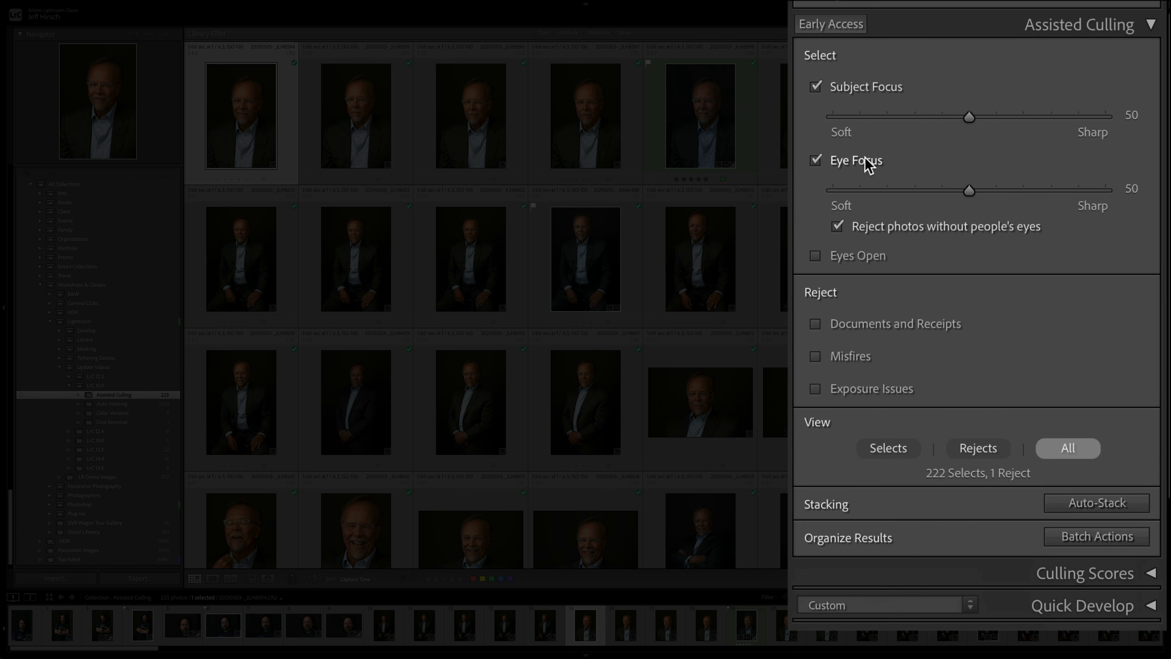
{"action": "left_click", "coordinate": [867, 256]}
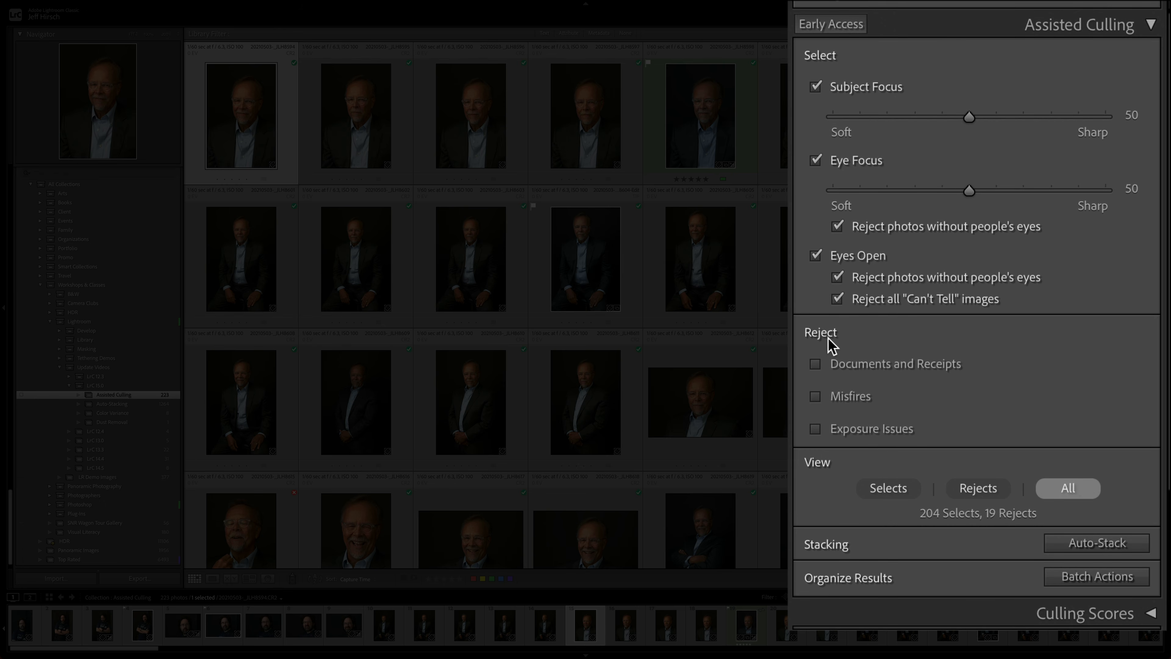
Enable the Documents and Receipts, Misfires and Exposure Issues rejection criteria.
{"action": "left_click", "coordinate": [850, 371]}
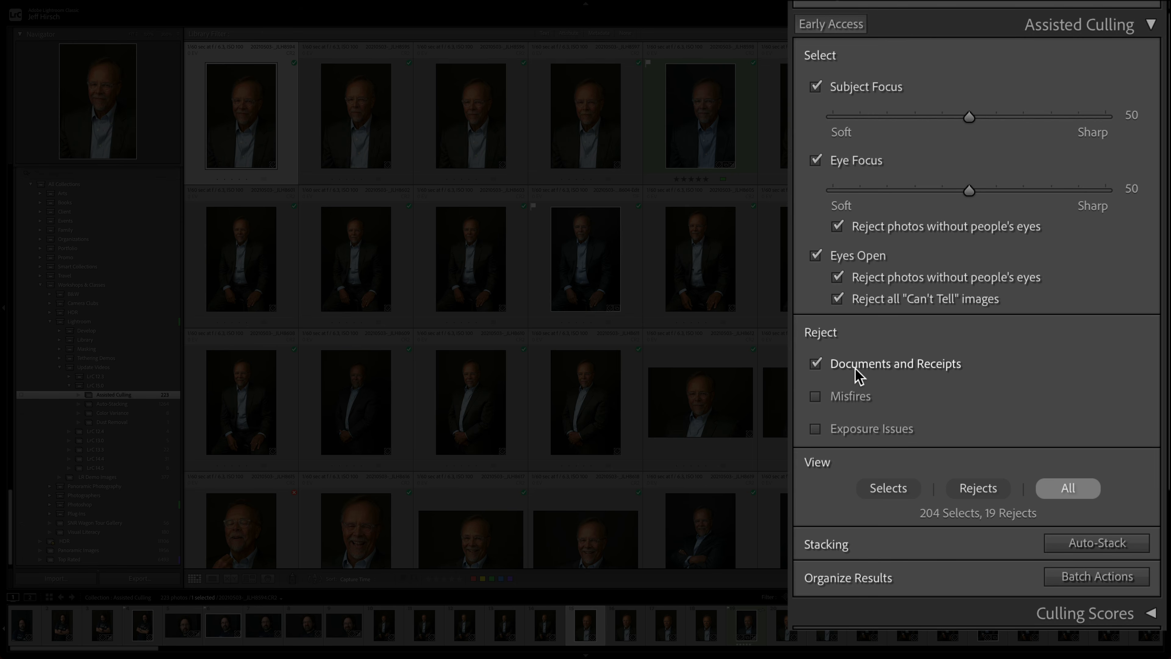
{"action": "left_click", "coordinate": [862, 400]}
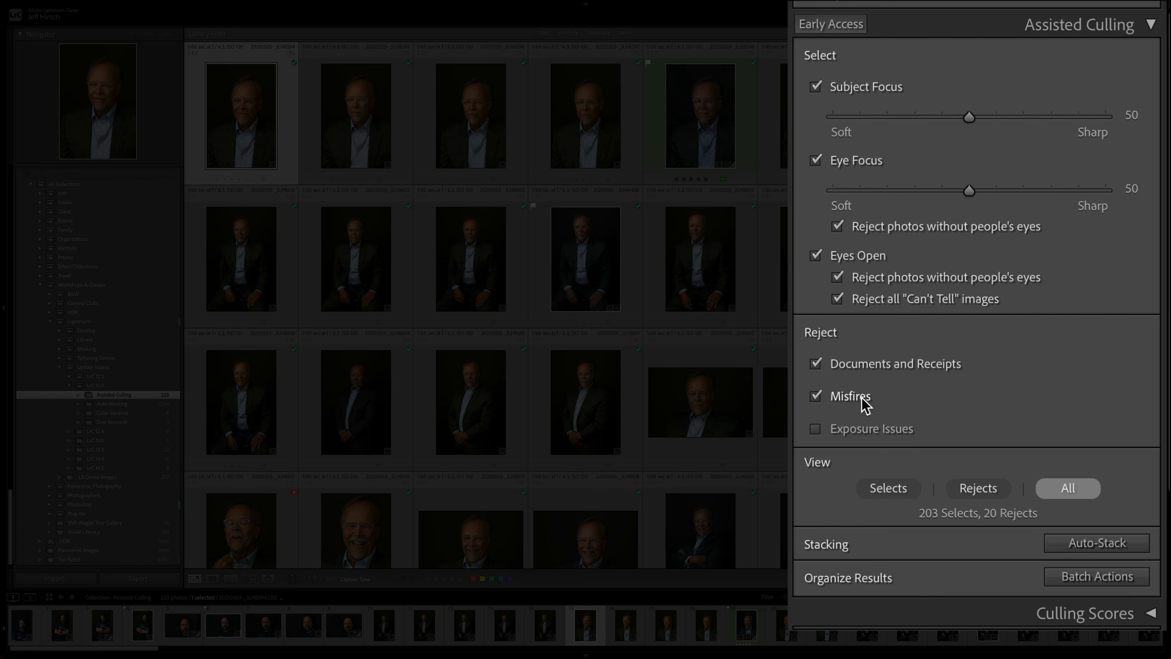
{"action": "left_click", "coordinate": [875, 431]}
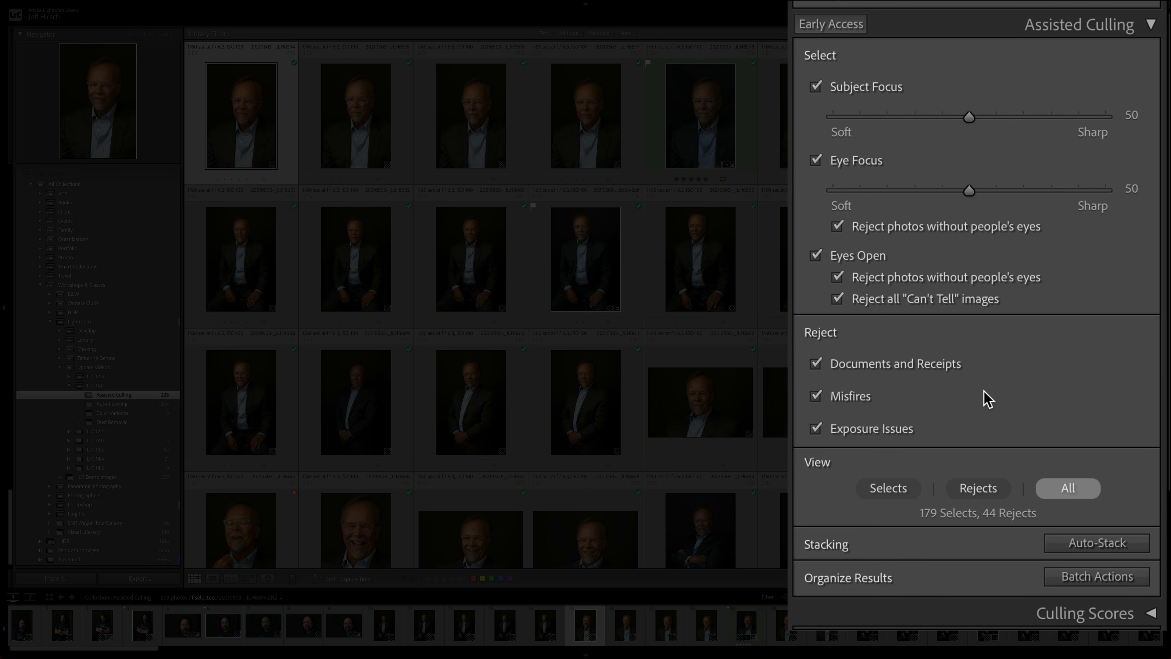
View only the selects, view only the rejects, and return to showing all photos.
{"action": "left_click", "coordinate": [885, 490]}
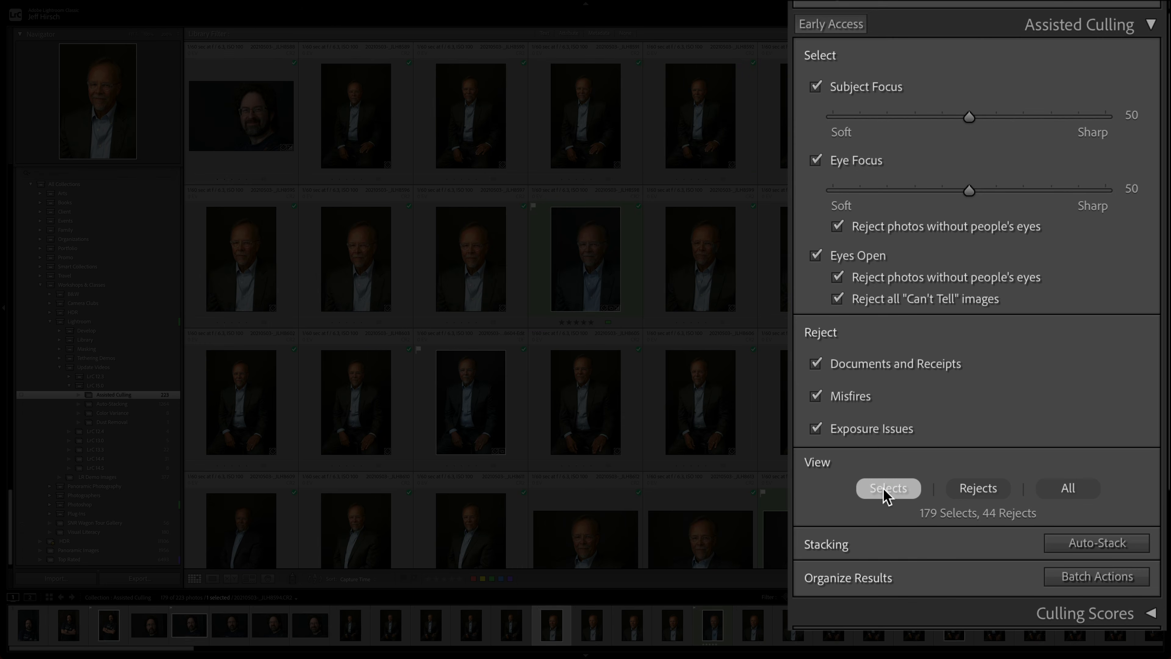
{"action": "left_click", "coordinate": [991, 490]}
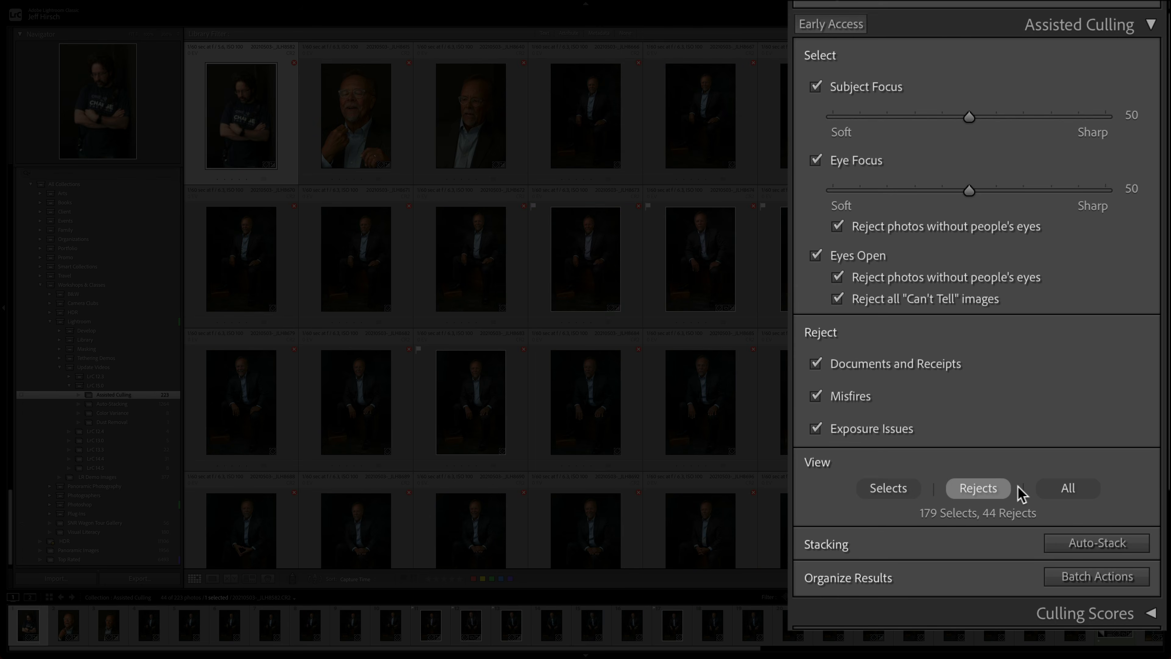
{"action": "left_click", "coordinate": [1067, 489]}
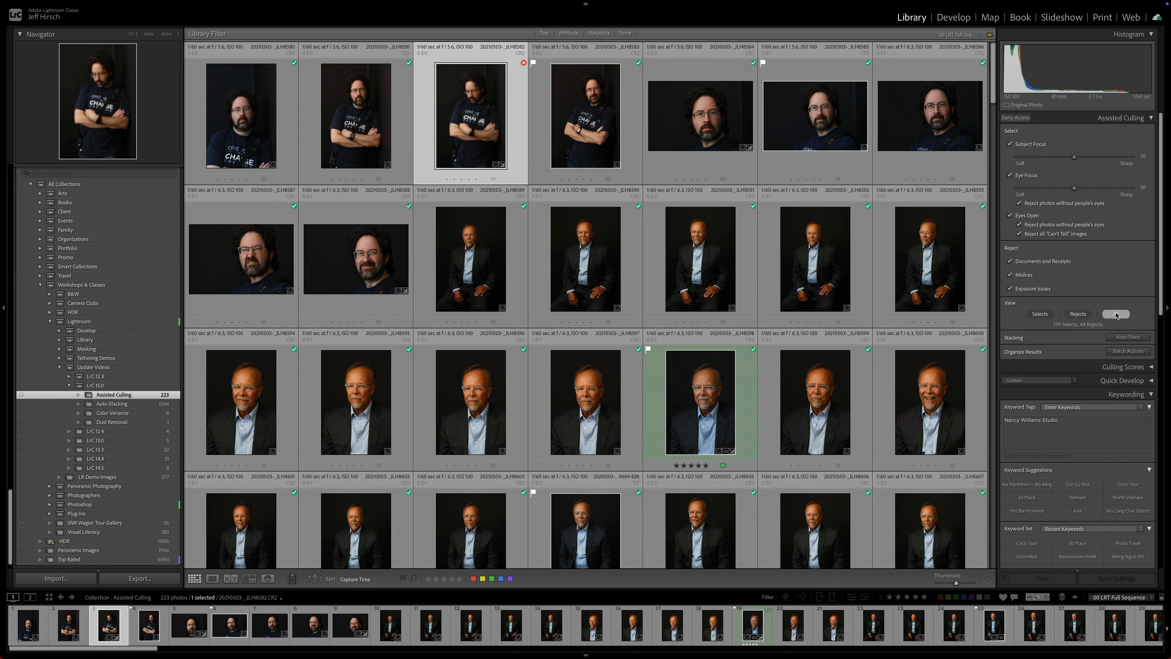
Expand Culling Scores and compare the scores of several selected photos with those of the rejected portrait in the first row.
{"action": "left_click", "coordinate": [1151, 367]}
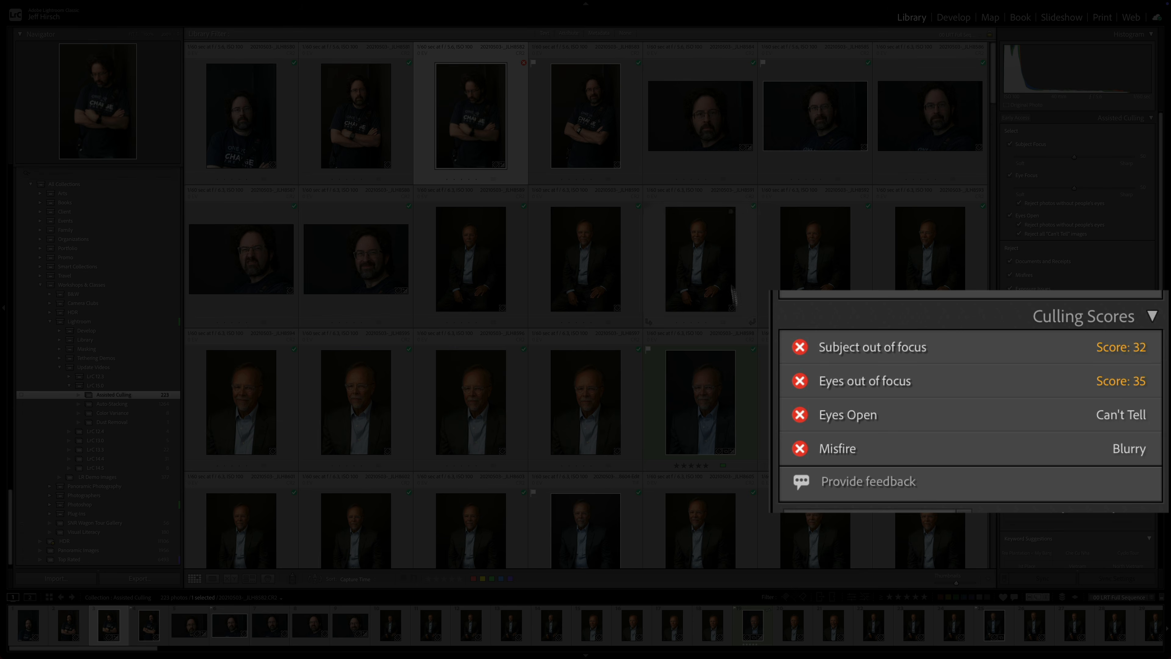
{"action": "left_click", "coordinate": [716, 379]}
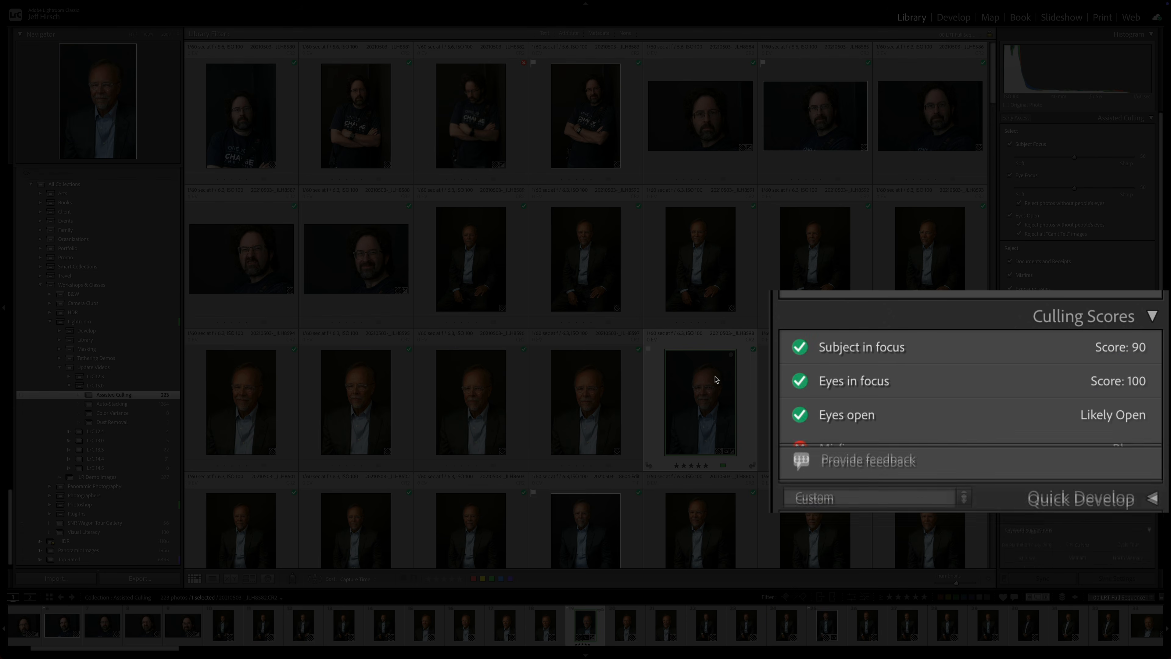
{"action": "left_click", "coordinate": [603, 395]}
{"action": "left_click", "coordinate": [589, 124]}
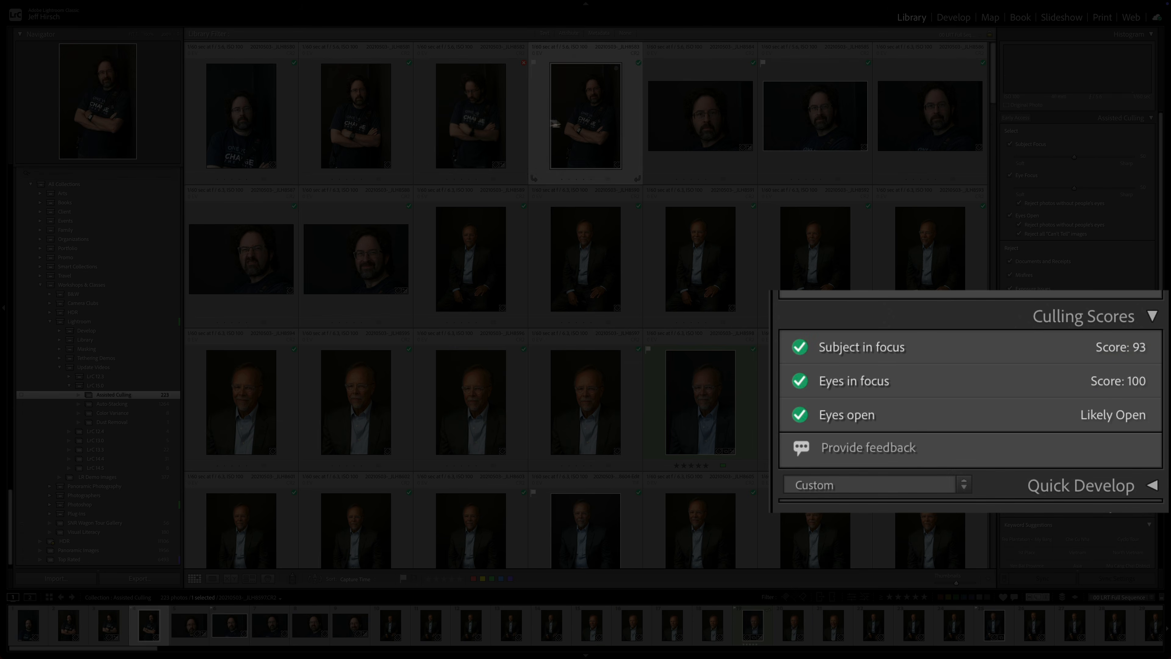
{"action": "left_click", "coordinate": [515, 119]}
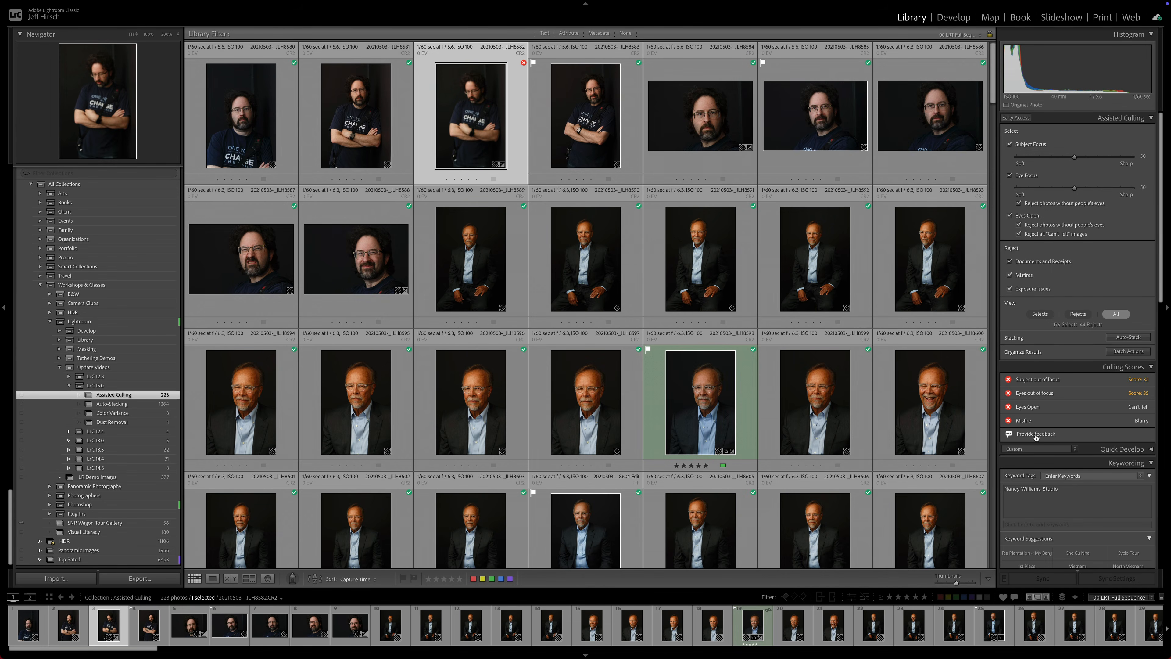
Open the culling feedback form for the rejected portrait, include the photo with the feedback, and cancel without submitting.
{"action": "left_click", "coordinate": [1036, 435]}
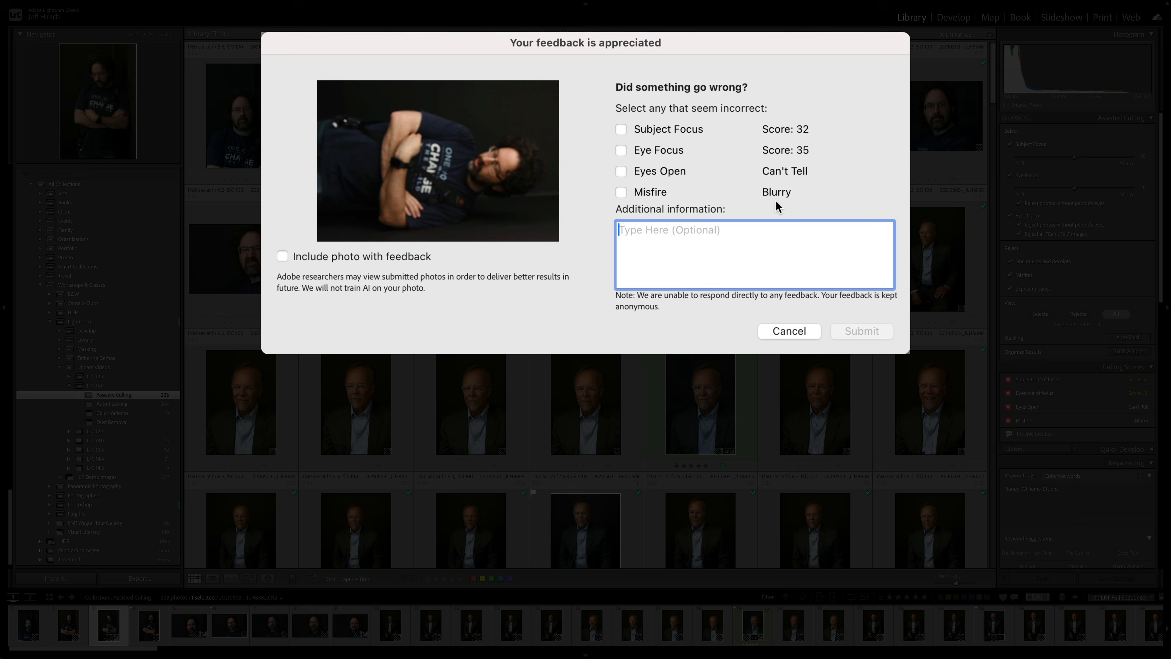
{"action": "left_click", "coordinate": [282, 257]}
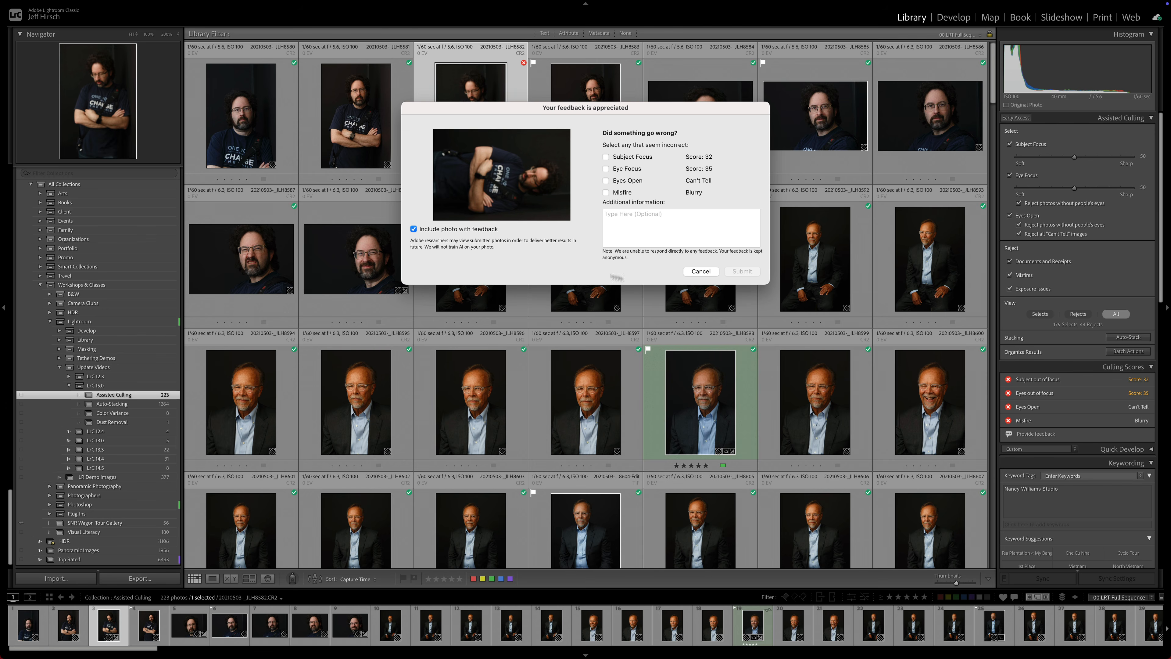
{"action": "left_click", "coordinate": [694, 272]}
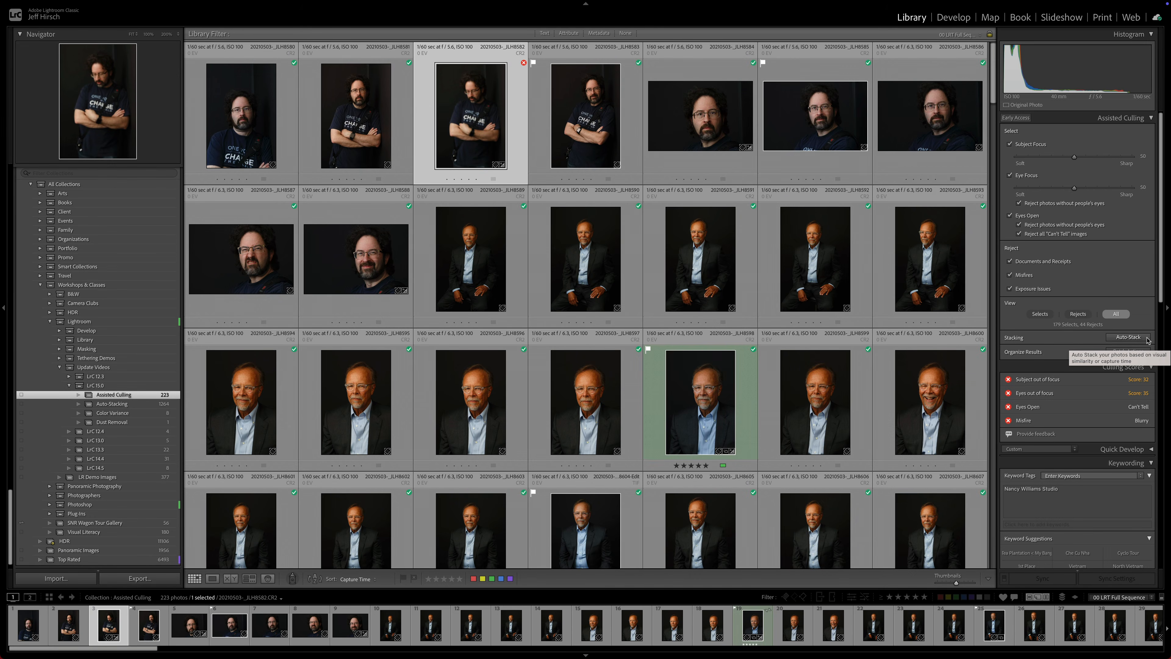
Try Auto-Stack by capture time with 0:00:59 between stacks, and turn capture-time stacking off again.
{"action": "left_click", "coordinate": [1129, 337]}
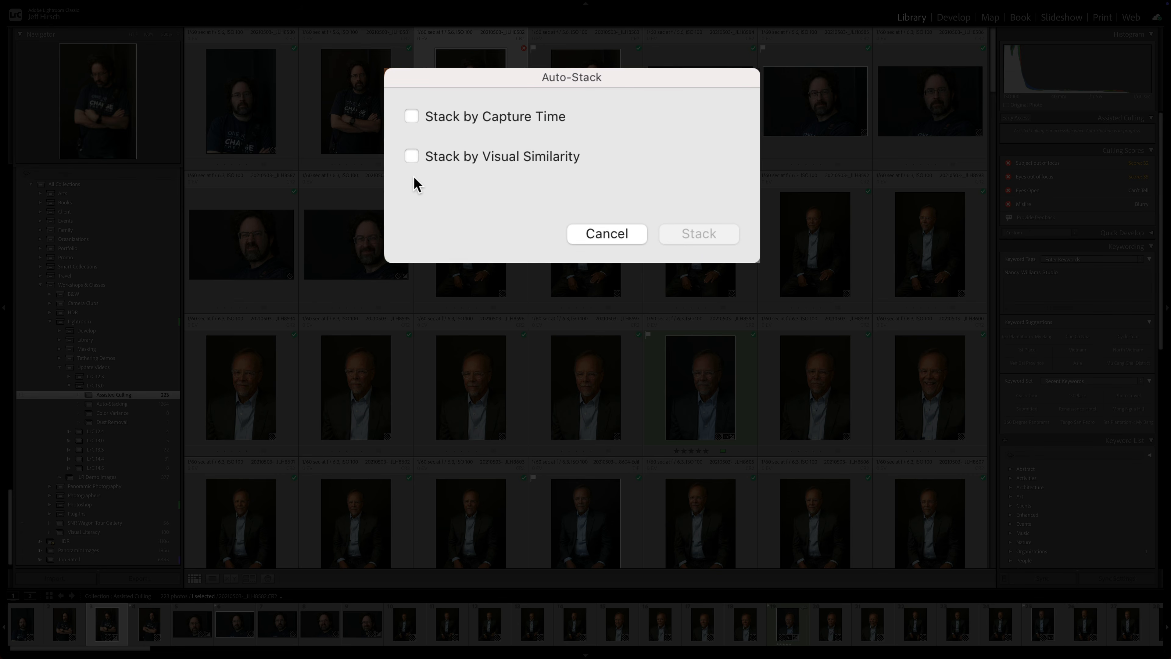
{"action": "left_click", "coordinate": [412, 117]}
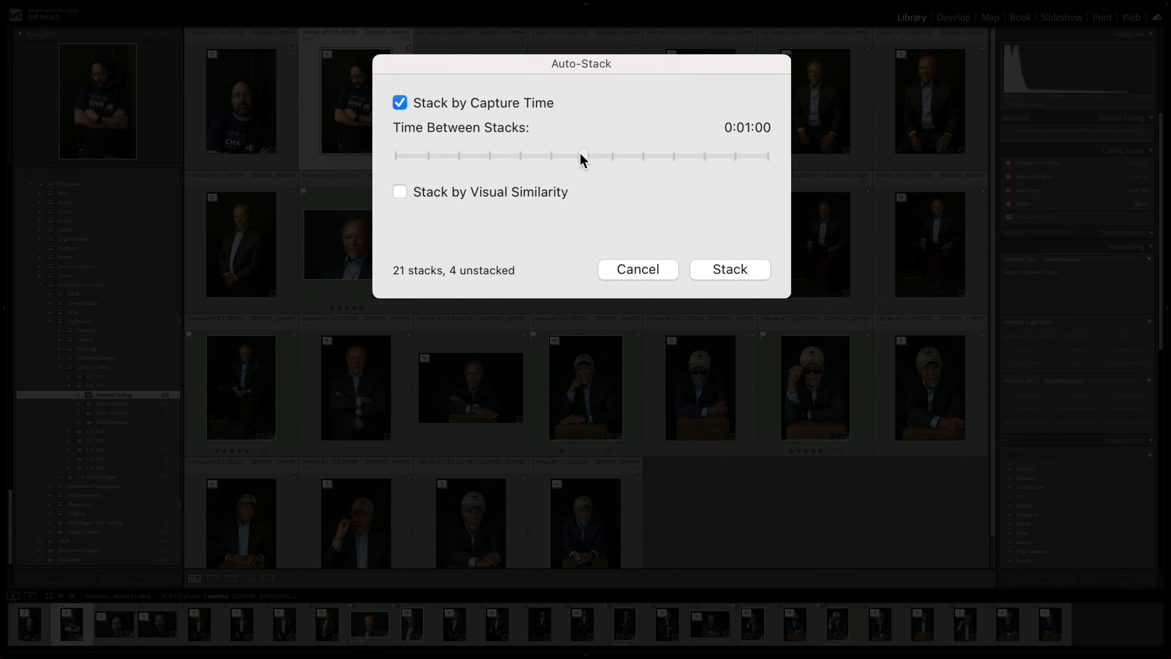
{"action": "mouse_move", "coordinate": [581, 153]}
{"action": "left_mouse_down"}
{"action": "mouse_move", "coordinate": [631, 155]}
{"action": "mouse_move", "coordinate": [414, 148]}
{"action": "mouse_move", "coordinate": [655, 152]}
{"action": "mouse_move", "coordinate": [577, 157]}
{"action": "left_mouse_up"}
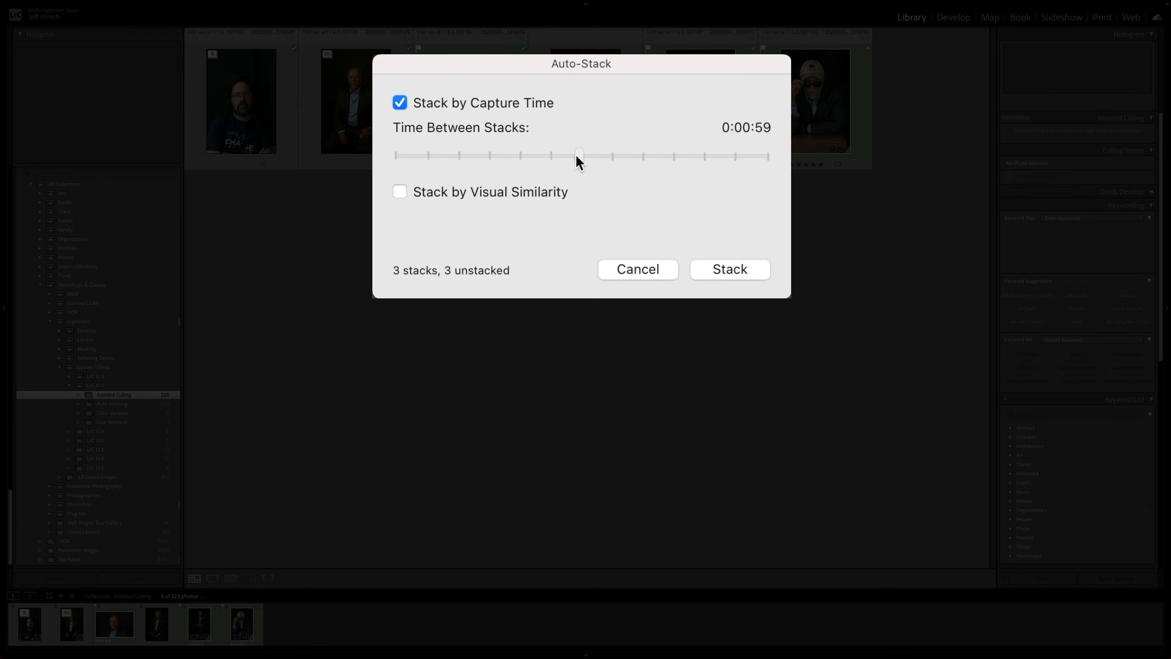
{"action": "left_click", "coordinate": [400, 102]}
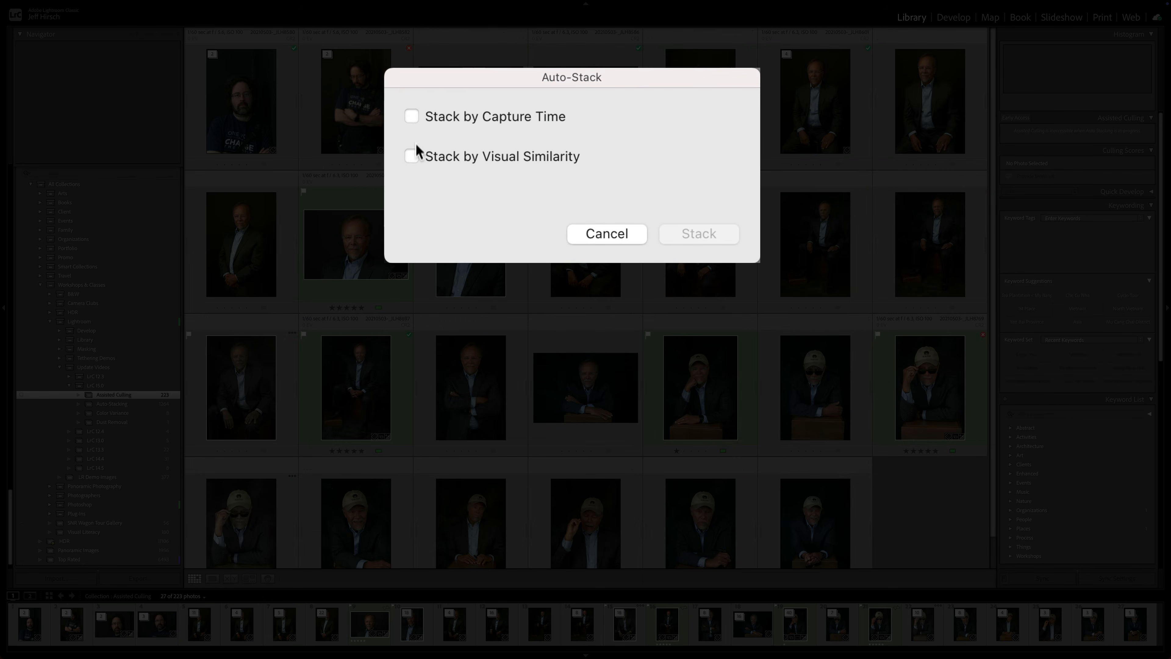
Auto-stack the photos by visual similarity, trying several similarity levels and settling slightly past the middle toward More Similar.
{"action": "left_click", "coordinate": [411, 157]}
{"action": "left_click", "coordinate": [410, 157]}
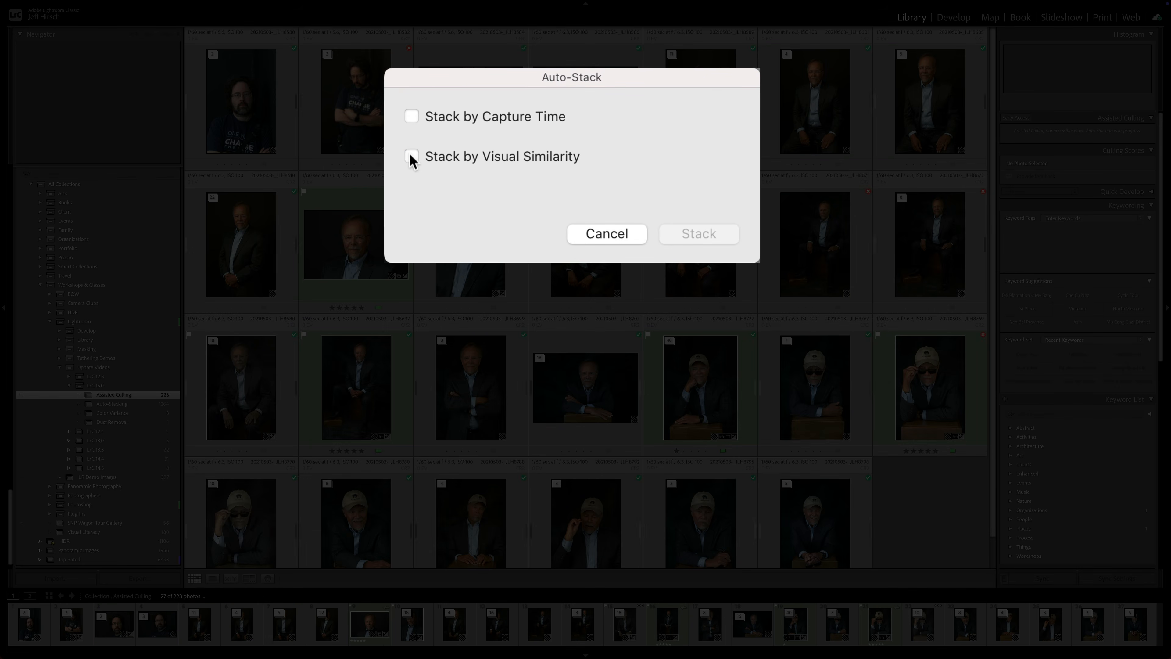
{"action": "left_click", "coordinate": [410, 155]}
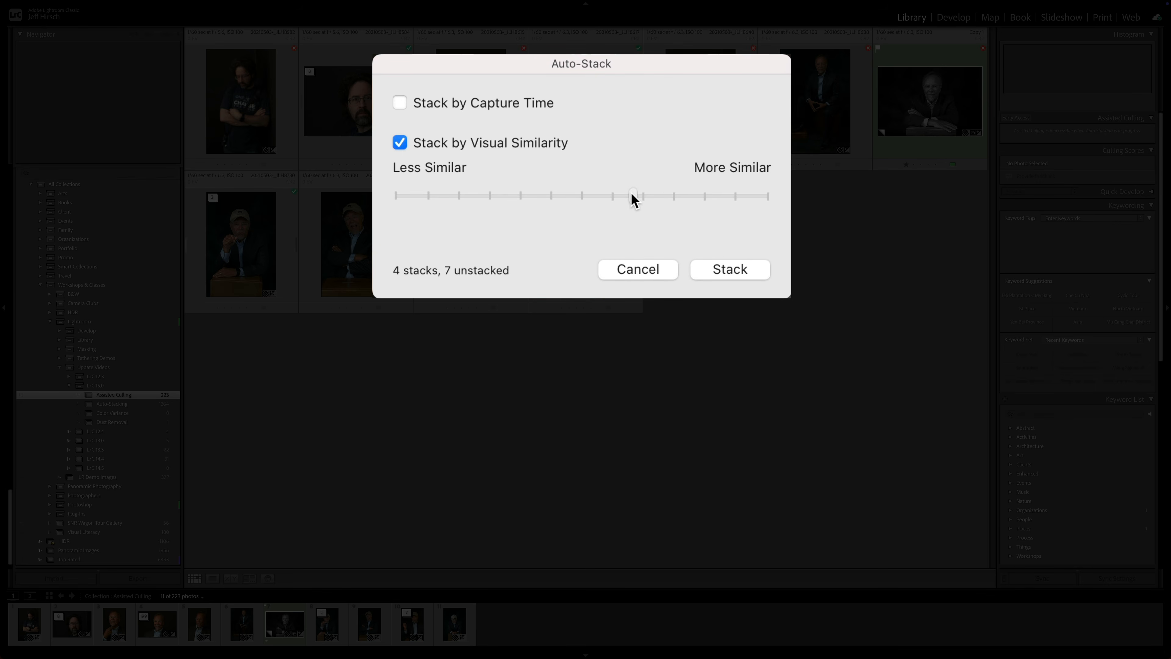
{"action": "left_click_drag", "start_coordinate": [632, 193], "coordinate": [699, 195]}
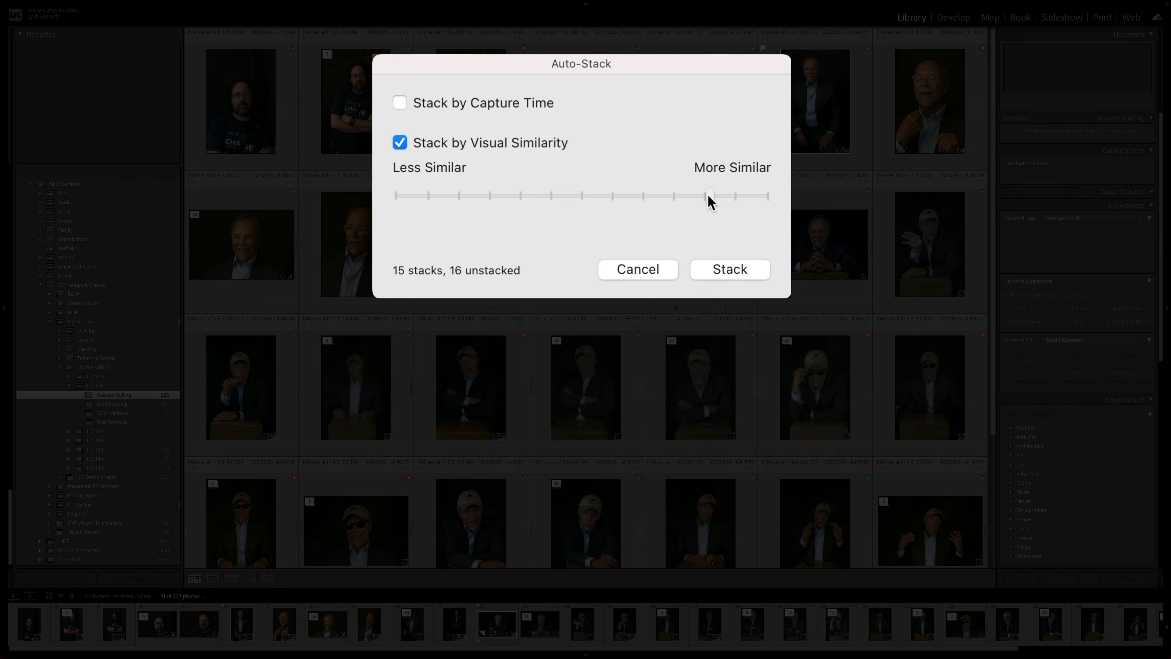
{"action": "left_click_drag", "start_coordinate": [694, 202], "coordinate": [495, 198]}
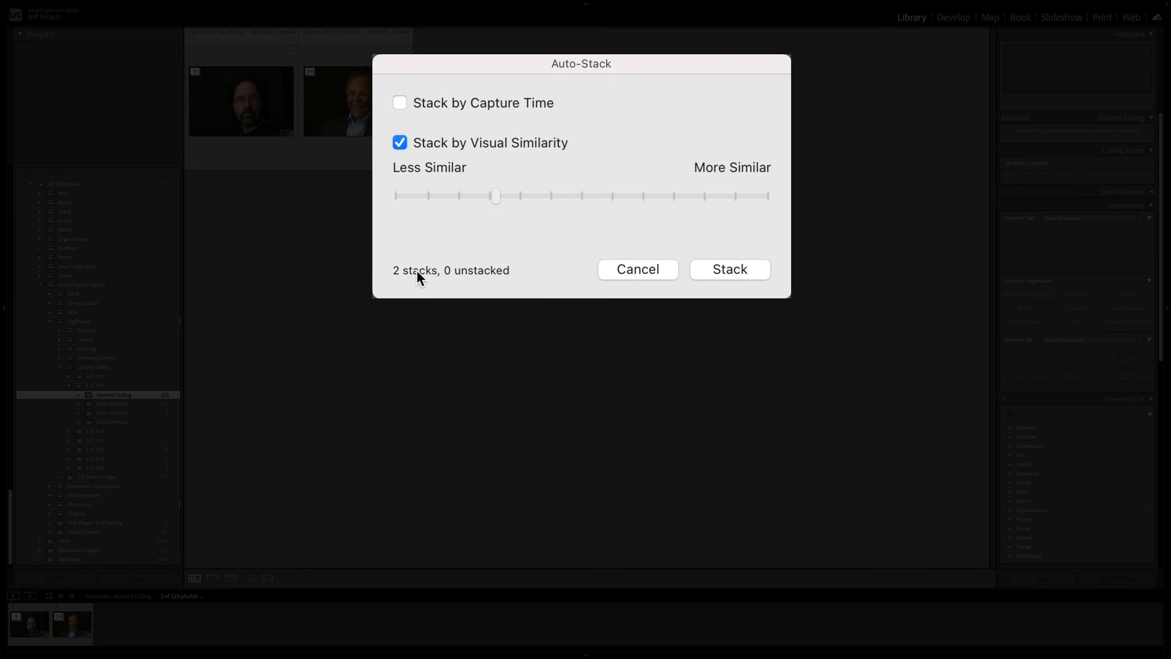
{"action": "left_click_drag", "start_coordinate": [557, 196], "coordinate": [619, 202]}
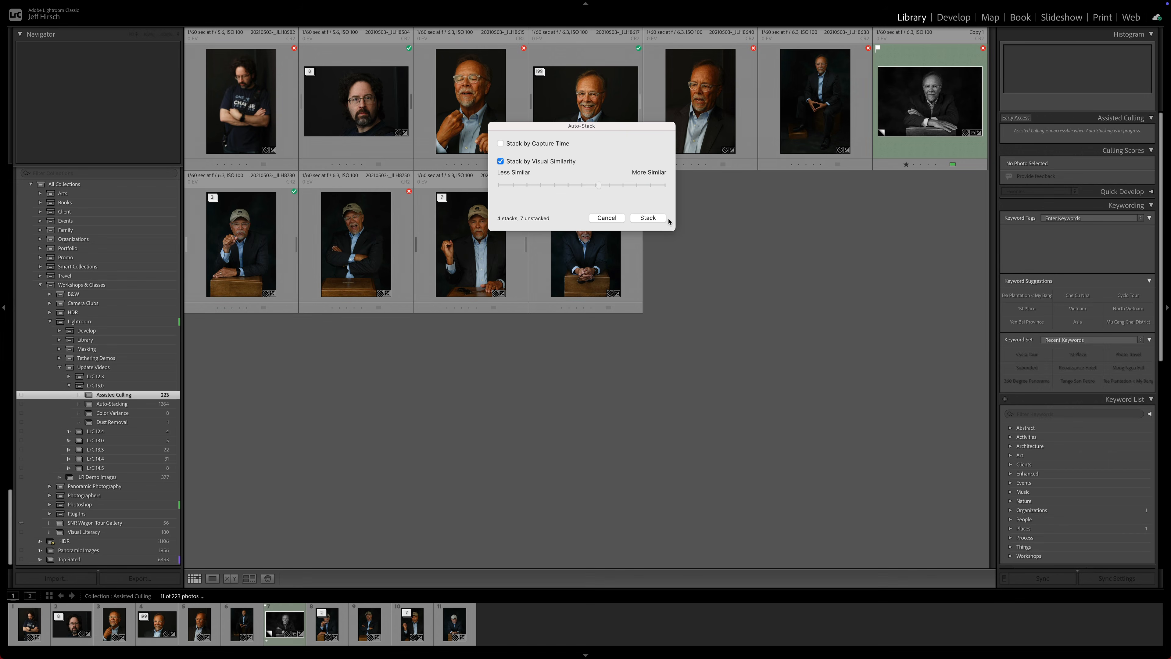
{"action": "left_click", "coordinate": [660, 220]}
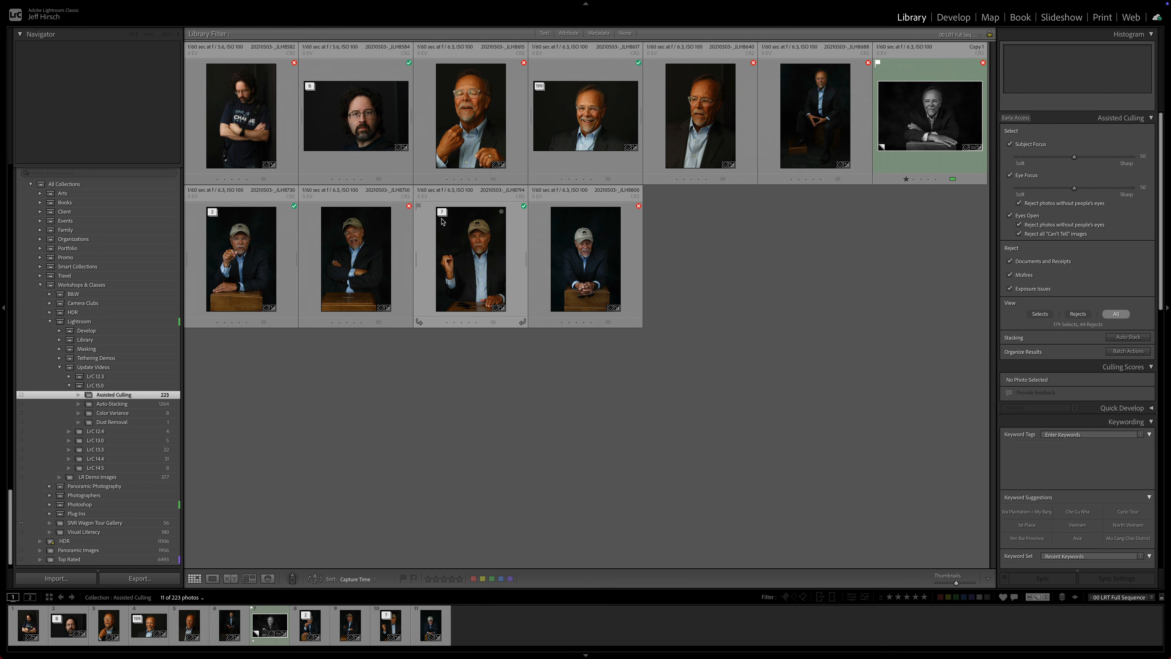
Expand and collapse the two stacks of the man wearing a cap to inspect the photos grouped in each.
{"action": "left_click", "coordinate": [441, 213]}
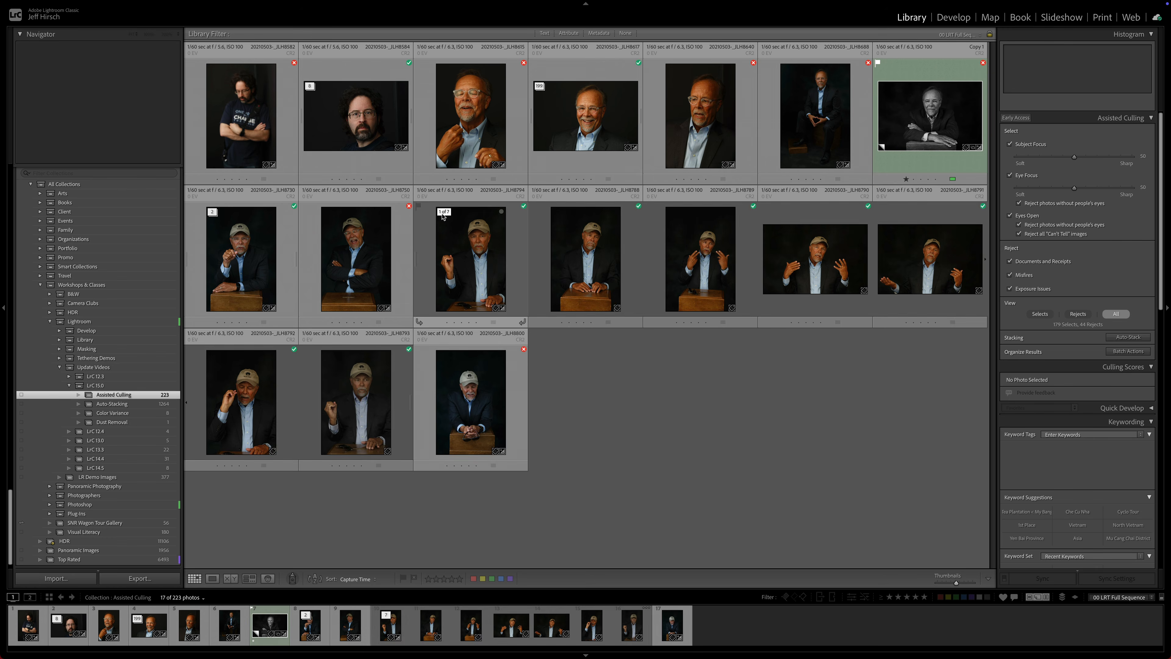
{"action": "left_click", "coordinate": [441, 213]}
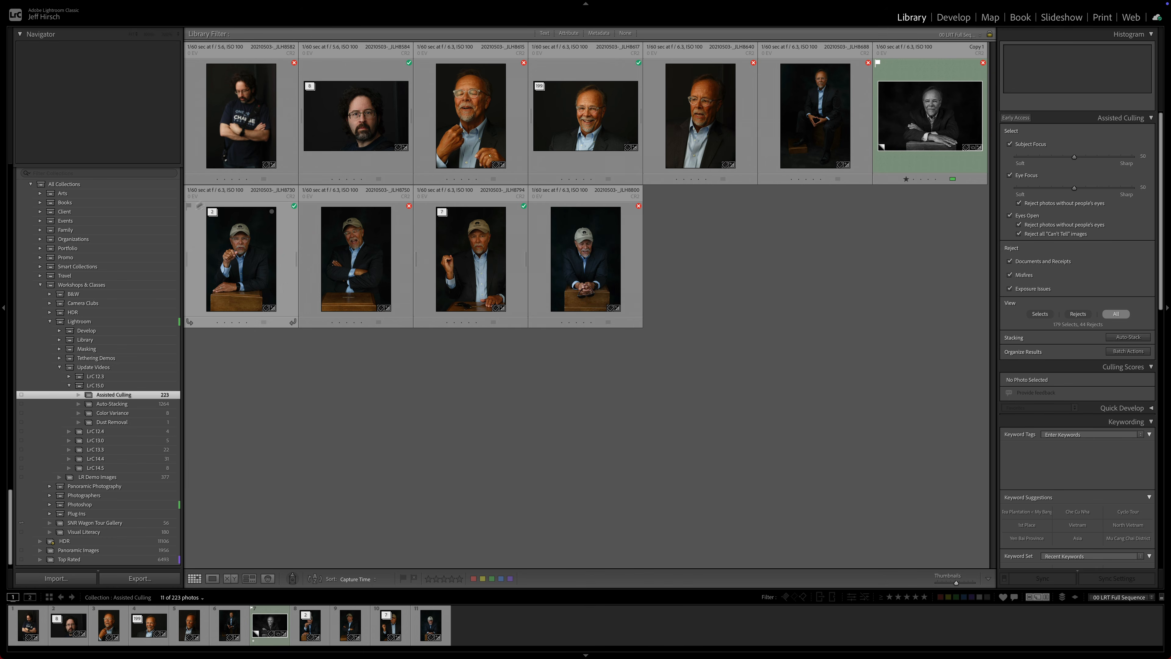
{"action": "left_click", "coordinate": [212, 212]}
{"action": "left_click", "coordinate": [212, 212]}
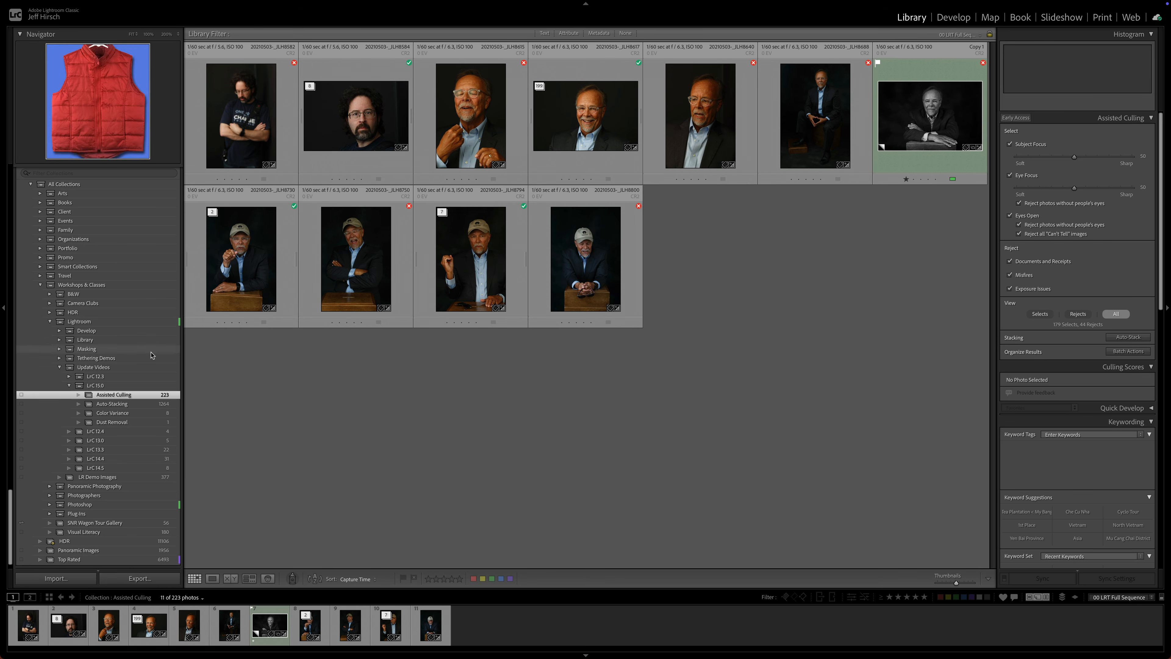
Stack the photos in the Auto-Stacking collection by visual similarity, set slightly toward Less Similar, and look through the grid.
{"action": "left_click", "coordinate": [141, 405]}
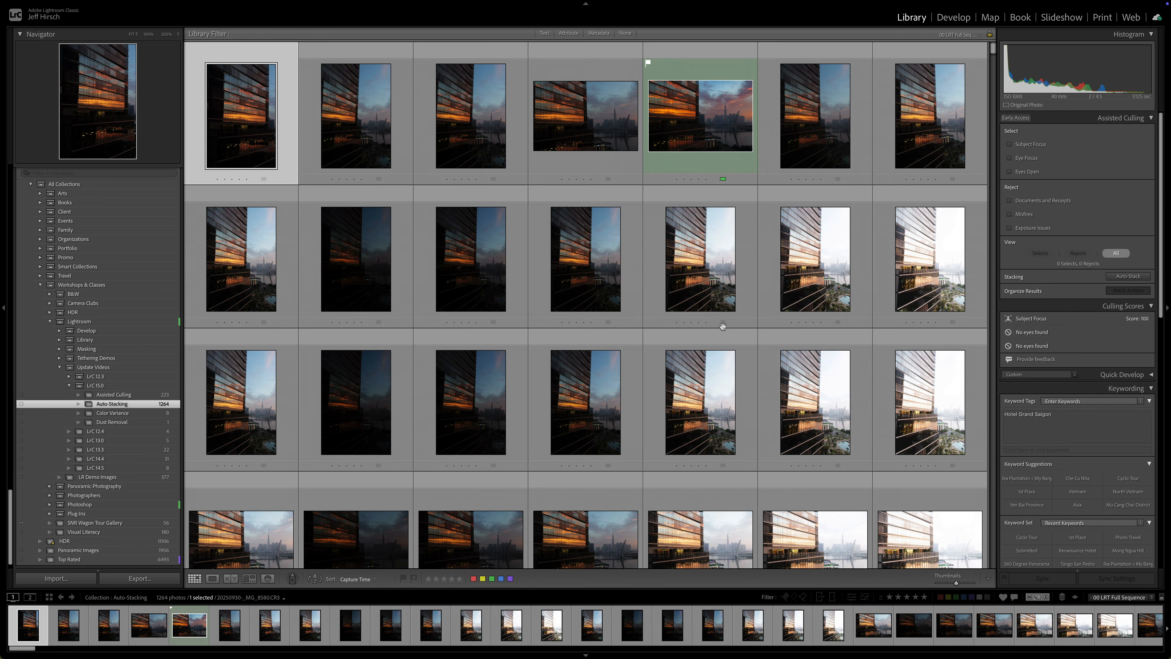
{"action": "left_click", "coordinate": [1119, 275]}
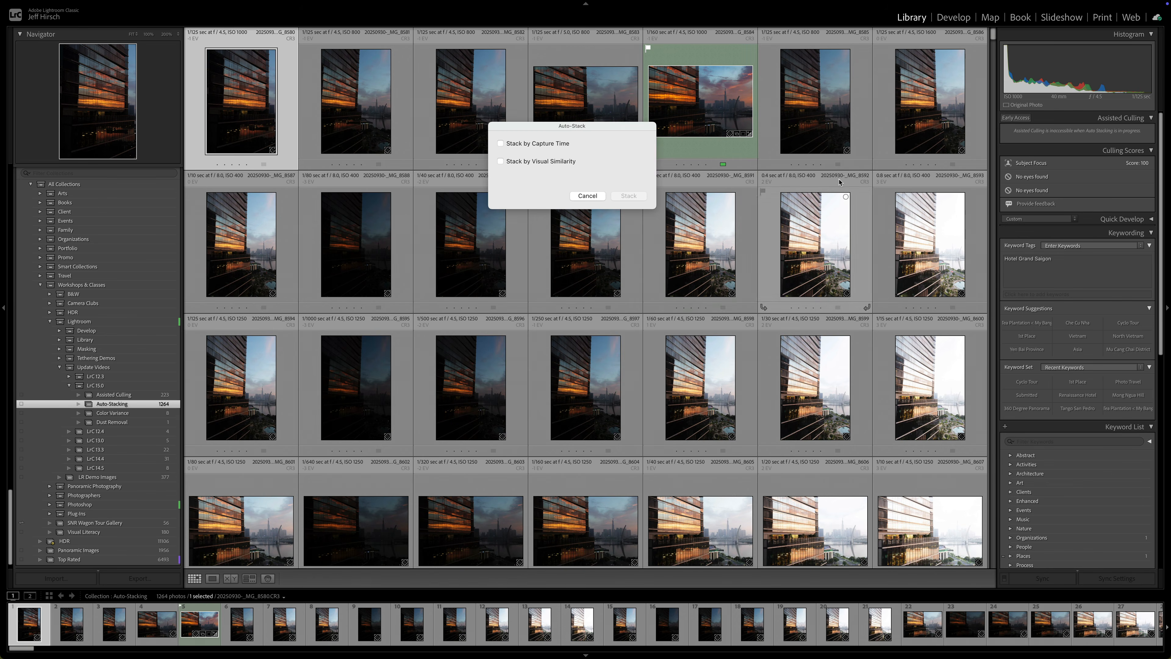
{"action": "left_click", "coordinate": [555, 162]}
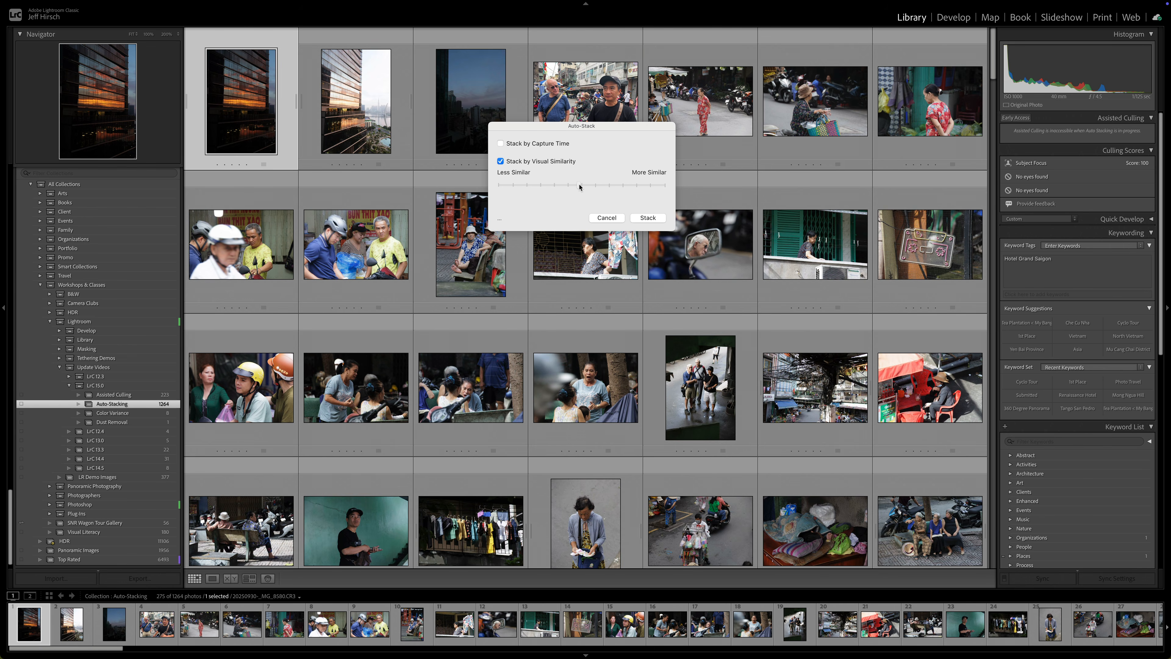
{"action": "left_click_drag", "start_coordinate": [579, 187], "coordinate": [567, 188]}
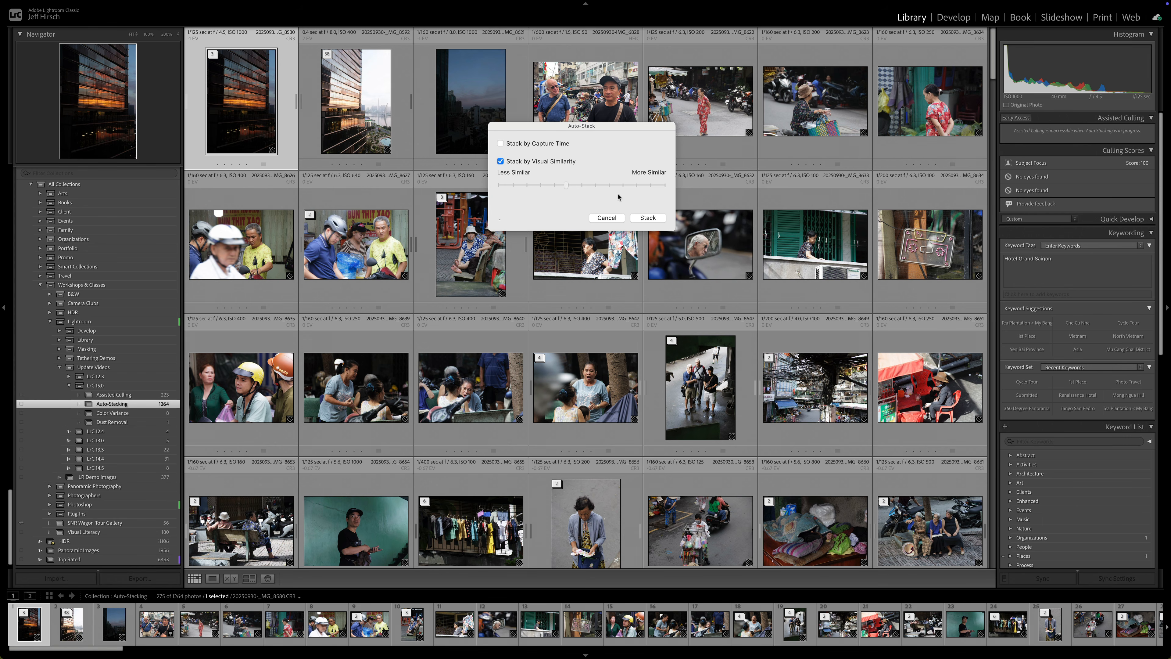
{"action": "left_click", "coordinate": [647, 218]}
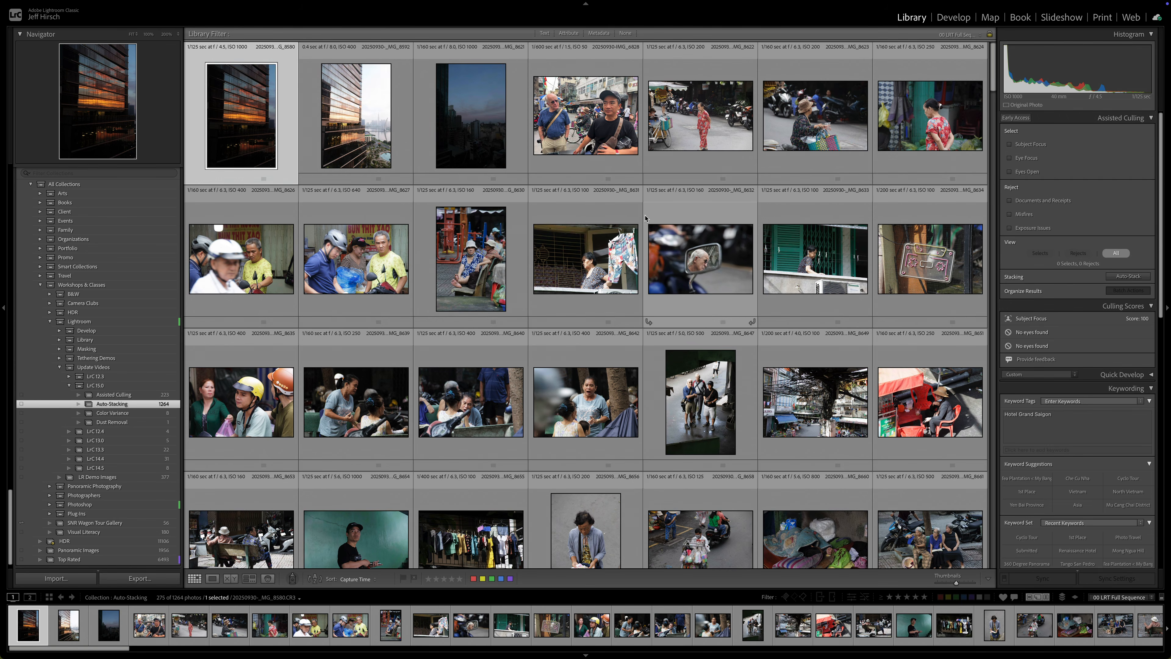
{"action": "left_click", "coordinate": [442, 212]}
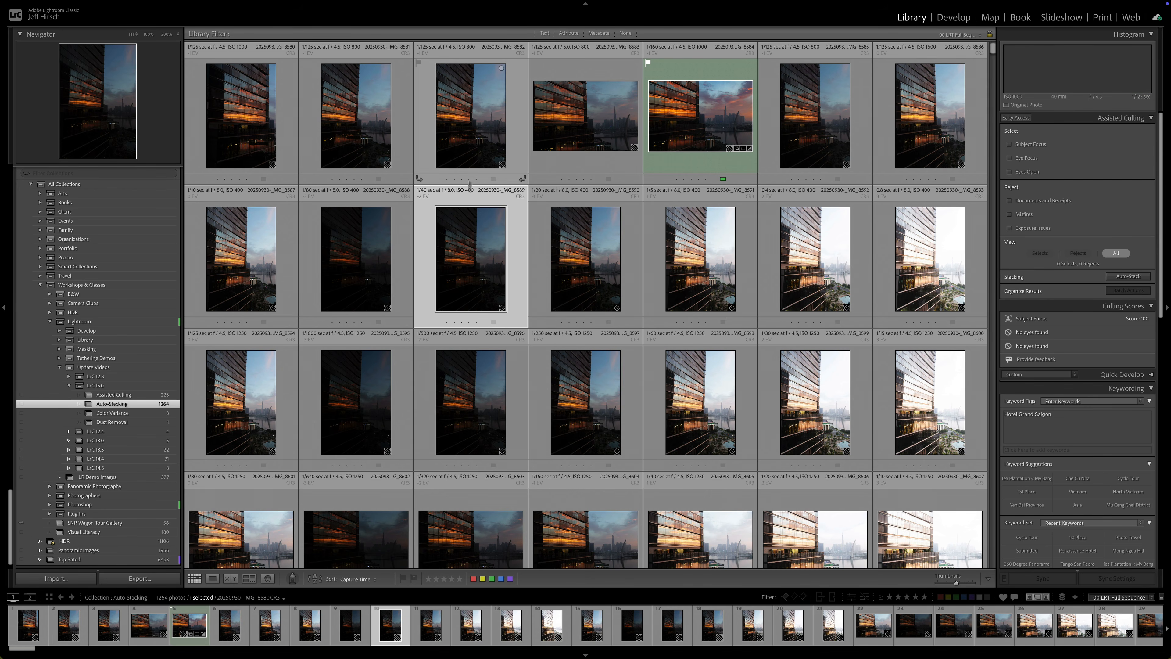
{"action": "scroll", "coordinate": [512, 306], "scroll_direction": "down", "scroll_amount": 5}
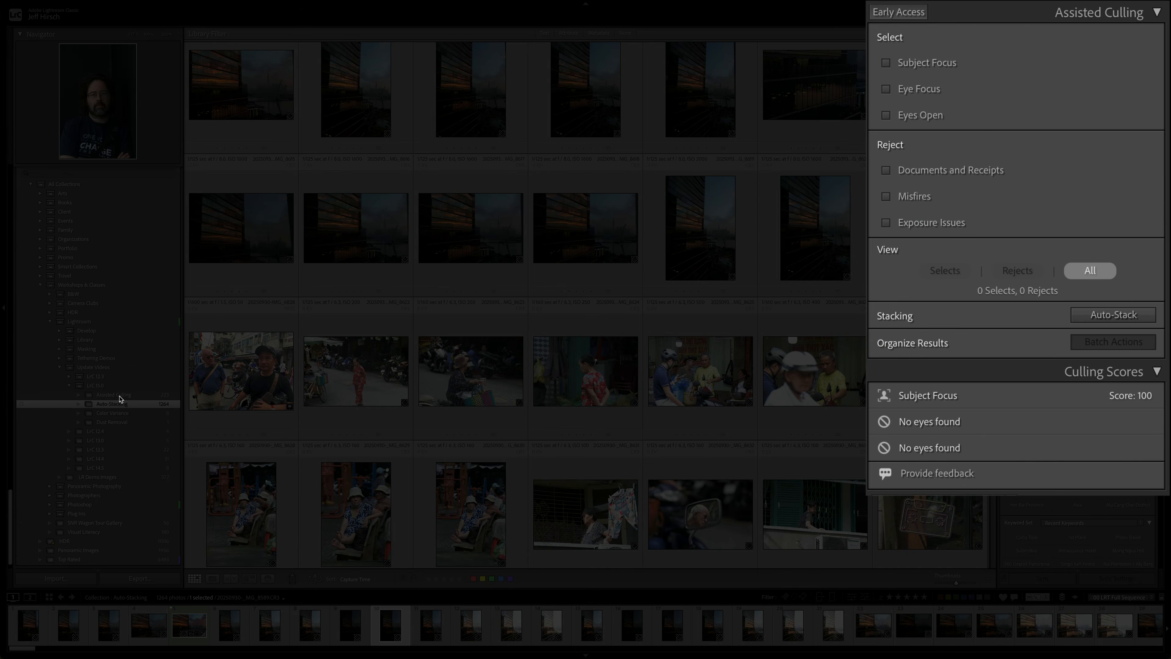
In the Assisted Culling collection, configure batch actions for the selected photos to apply a flag, rating and color label and add to a collection.
{"action": "left_click", "coordinate": [119, 396]}
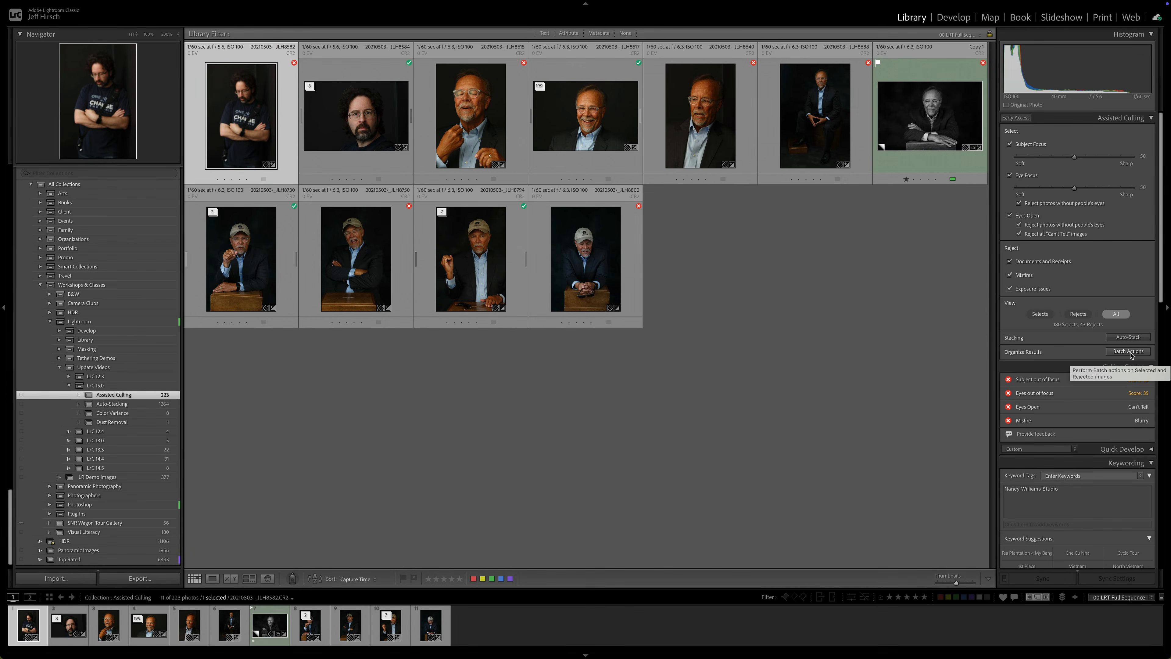
{"action": "left_click", "coordinate": [1129, 352]}
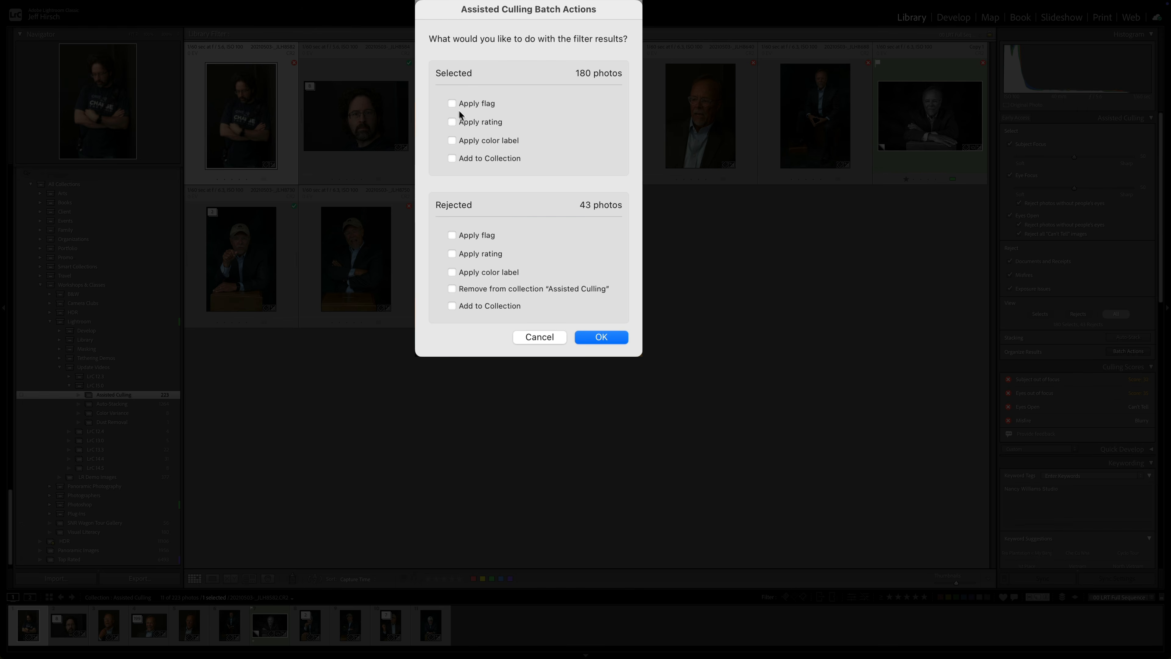
{"action": "left_click", "coordinate": [452, 104]}
{"action": "left_click", "coordinate": [452, 122]}
{"action": "left_click", "coordinate": [453, 141]}
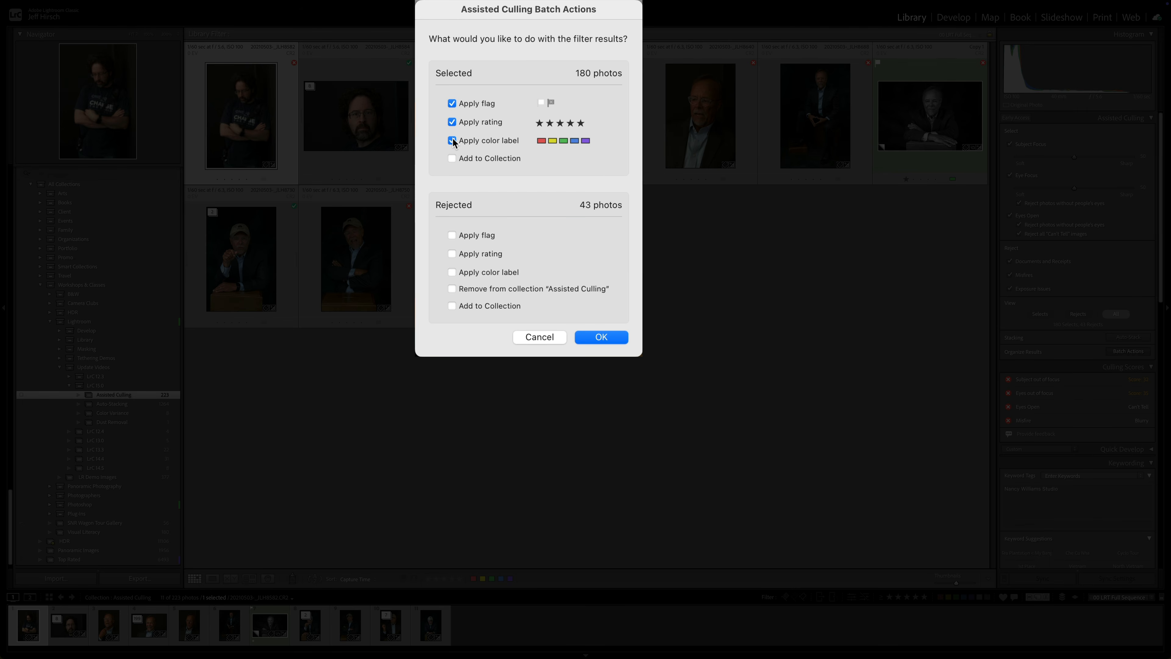
{"action": "left_click", "coordinate": [450, 156]}
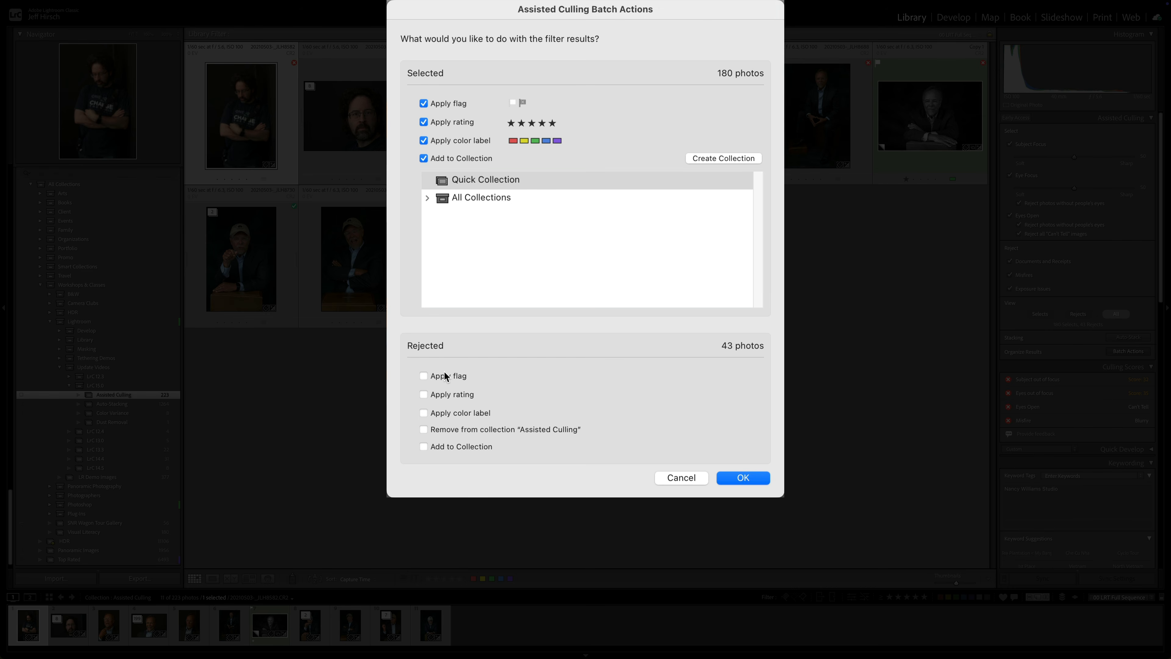
Configure the rejected photos' batch actions with a flag, rating, color label and collection, and cancel without applying any batch actions.
{"action": "left_click", "coordinate": [424, 375]}
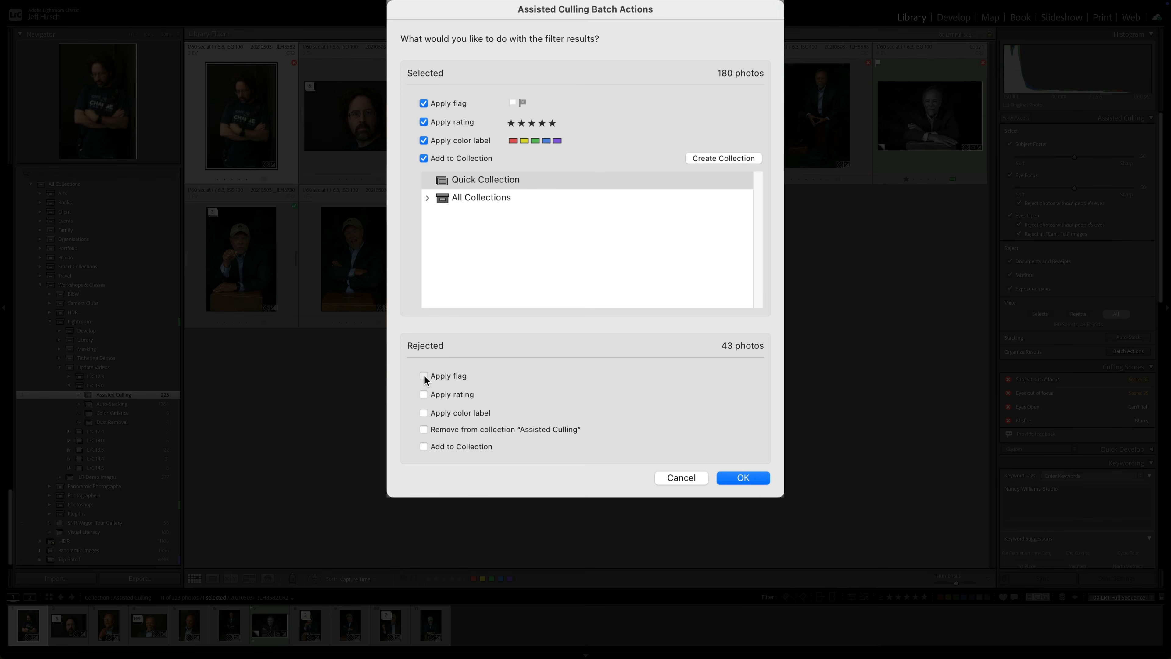
{"action": "left_click", "coordinate": [423, 395]}
{"action": "left_click", "coordinate": [423, 413]}
{"action": "left_click", "coordinate": [423, 447]}
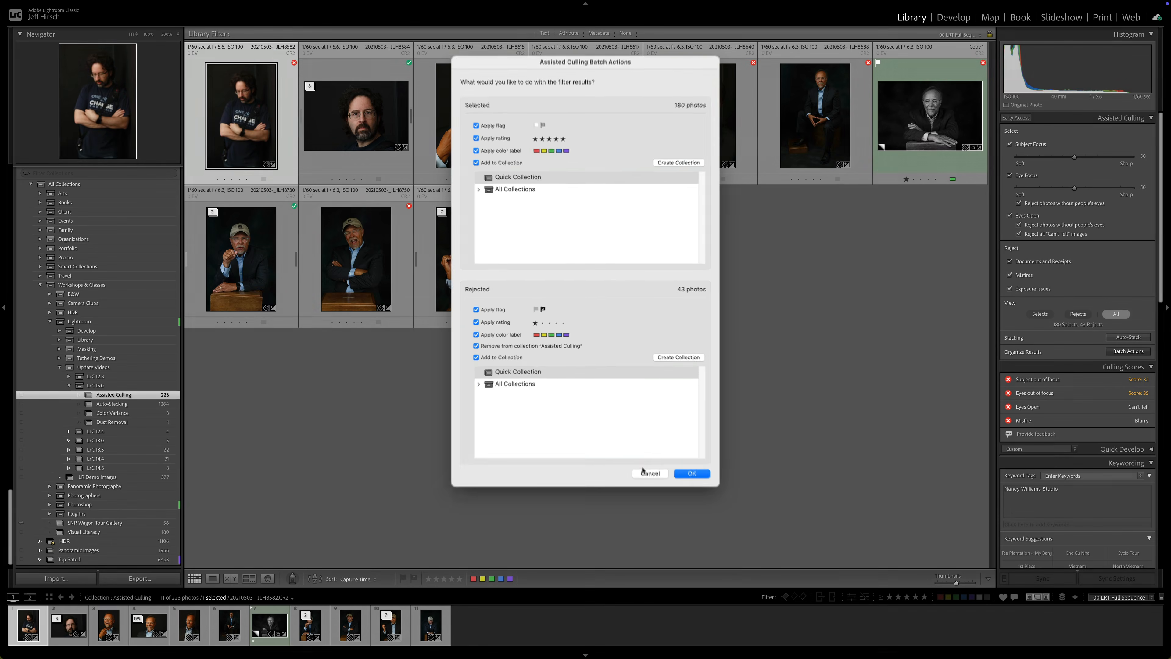
{"action": "left_click", "coordinate": [649, 470]}
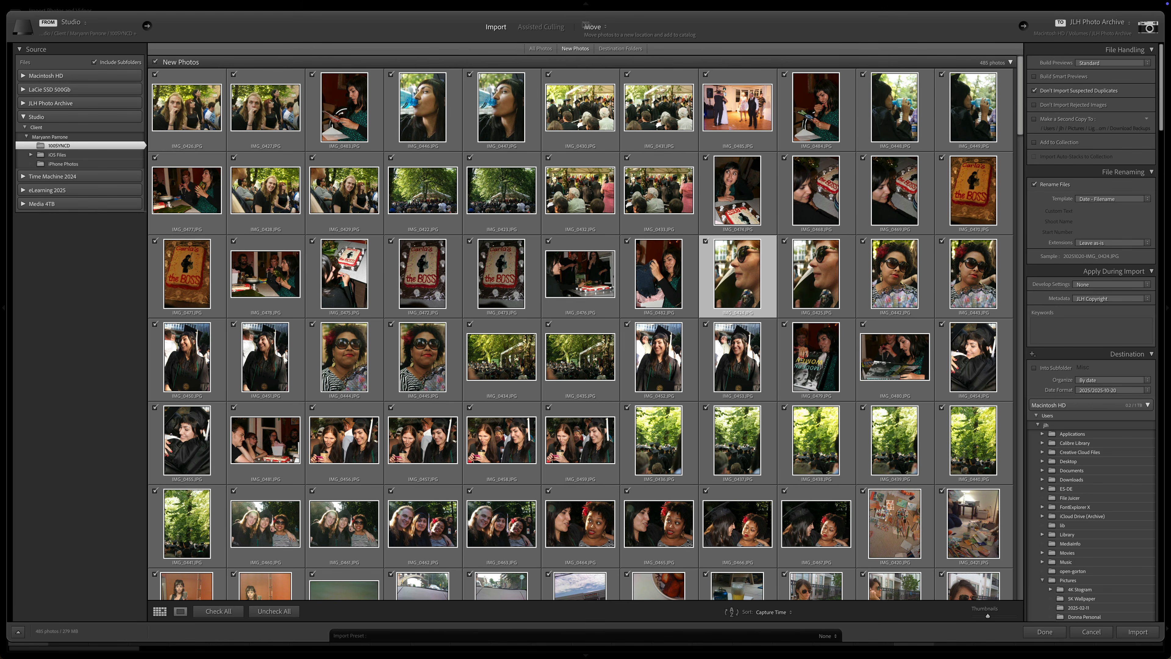
Switch the import to Assisted Culling and enable Subject Focus, Eye Focus, Eyes Open, Documents and Receipts, and Misfires.
{"action": "left_click", "coordinate": [535, 27]}
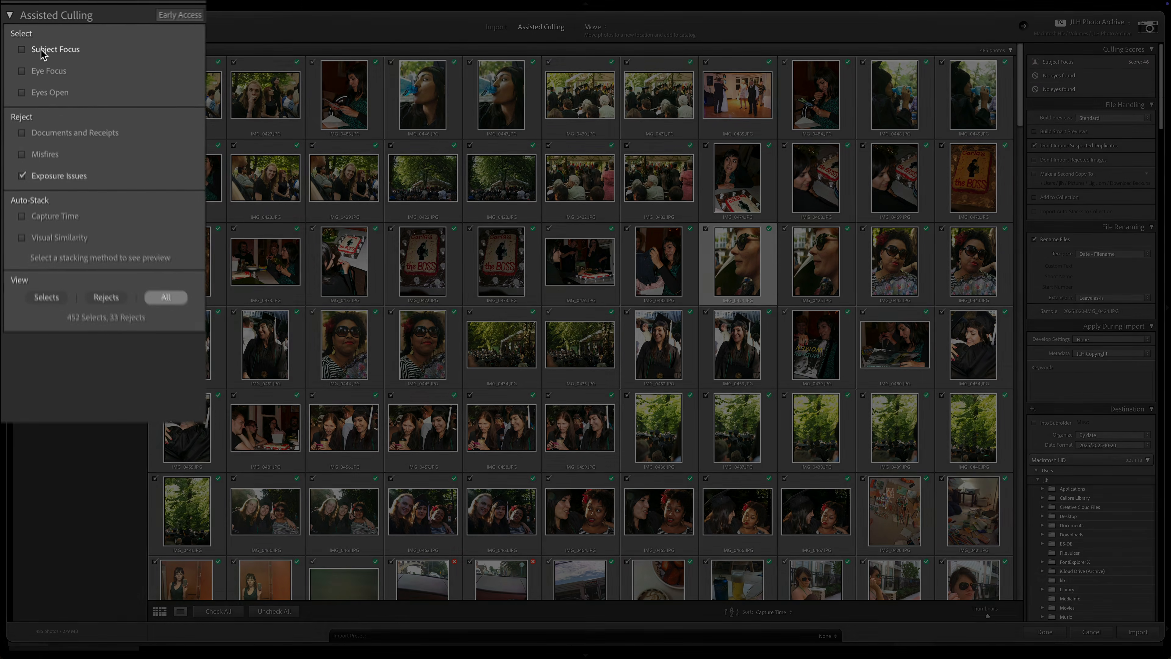
{"action": "left_click", "coordinate": [43, 51]}
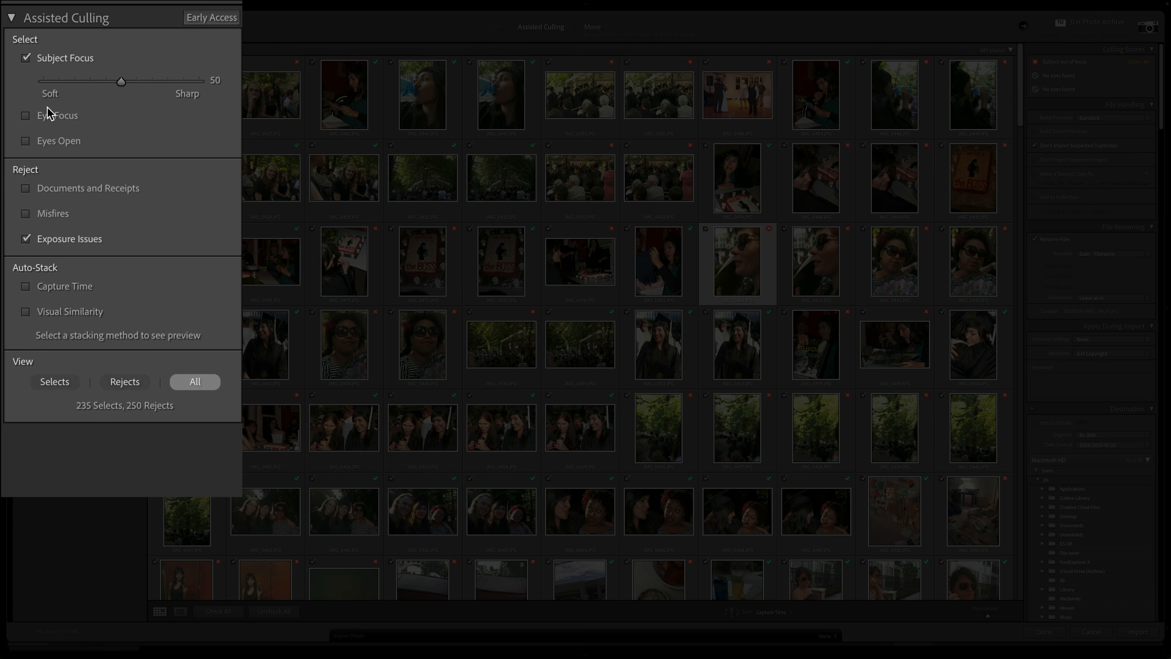
{"action": "left_click", "coordinate": [50, 114]}
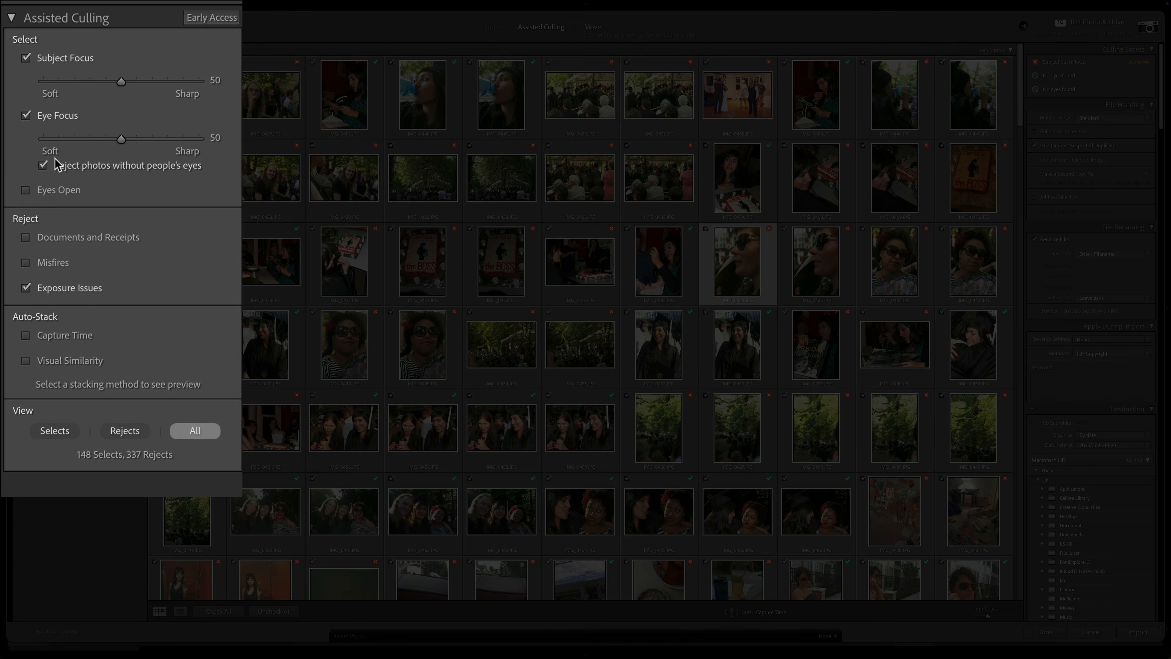
{"action": "left_click", "coordinate": [62, 191]}
{"action": "left_click", "coordinate": [59, 275]}
{"action": "left_click", "coordinate": [59, 299]}
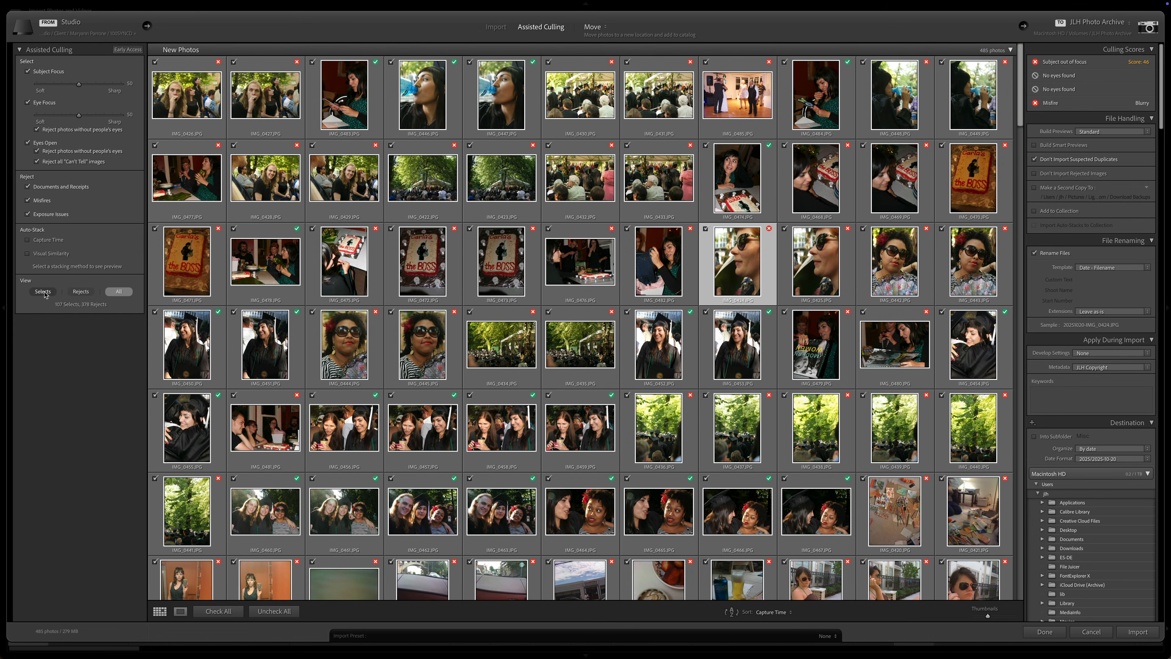
Filter the import photos to view only the selects, and switch the view to only the rejects.
{"action": "left_click", "coordinate": [43, 291]}
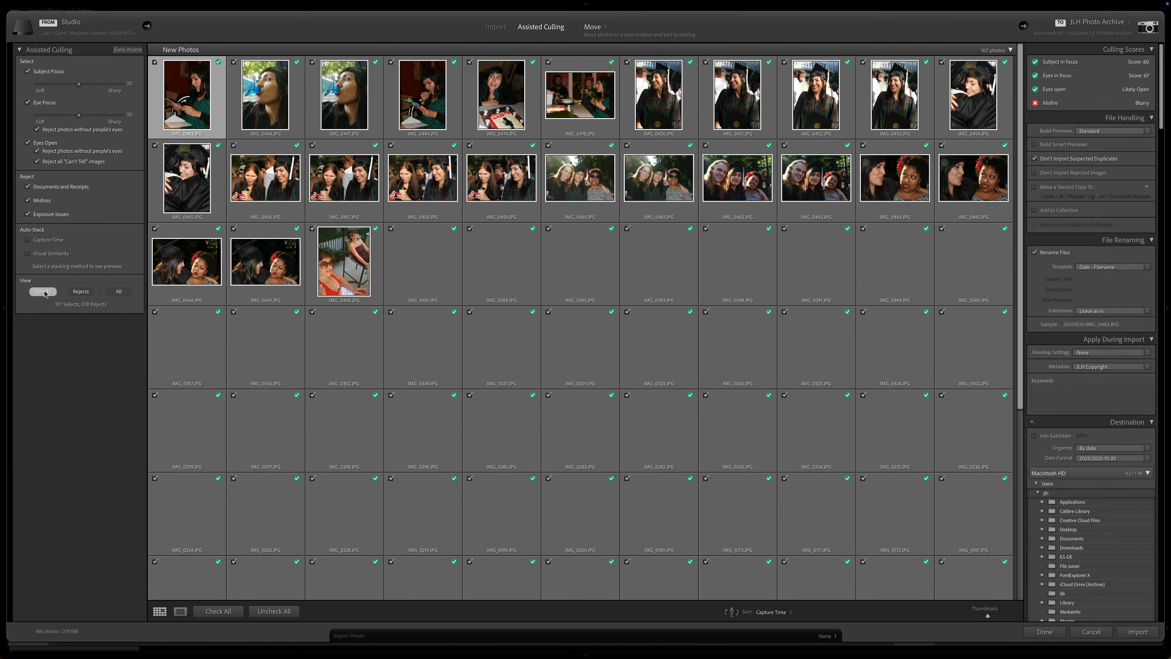
{"action": "left_click", "coordinate": [81, 292]}
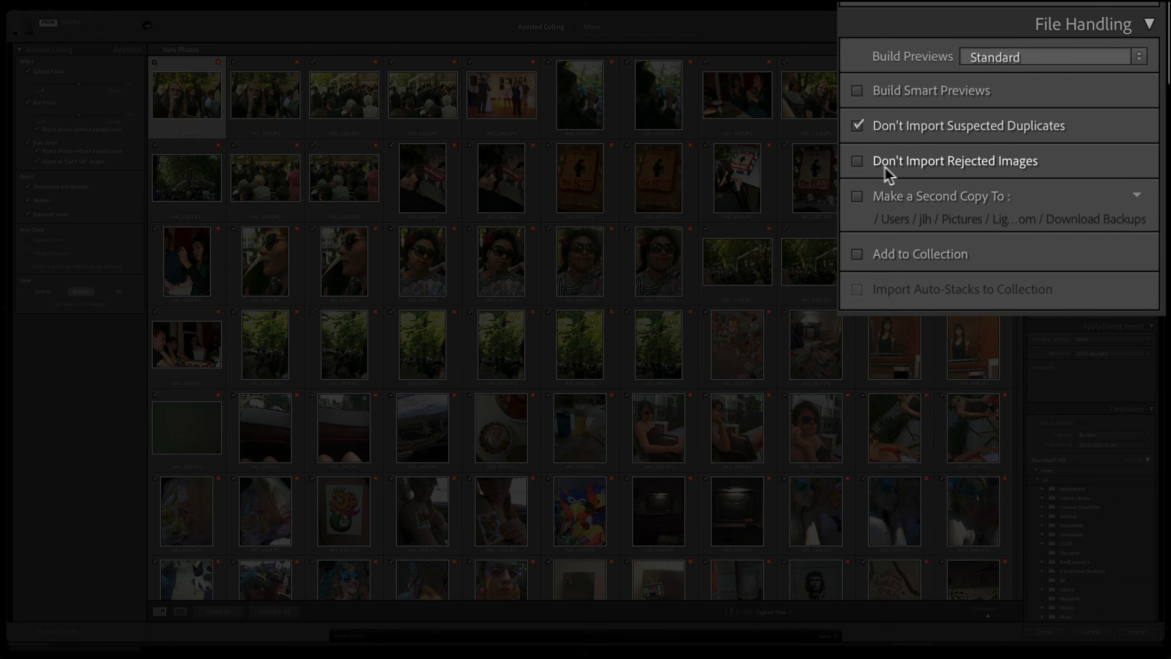
Exclude rejected images from the import, and check the available import methods for the photos.
{"action": "left_click", "coordinate": [861, 166]}
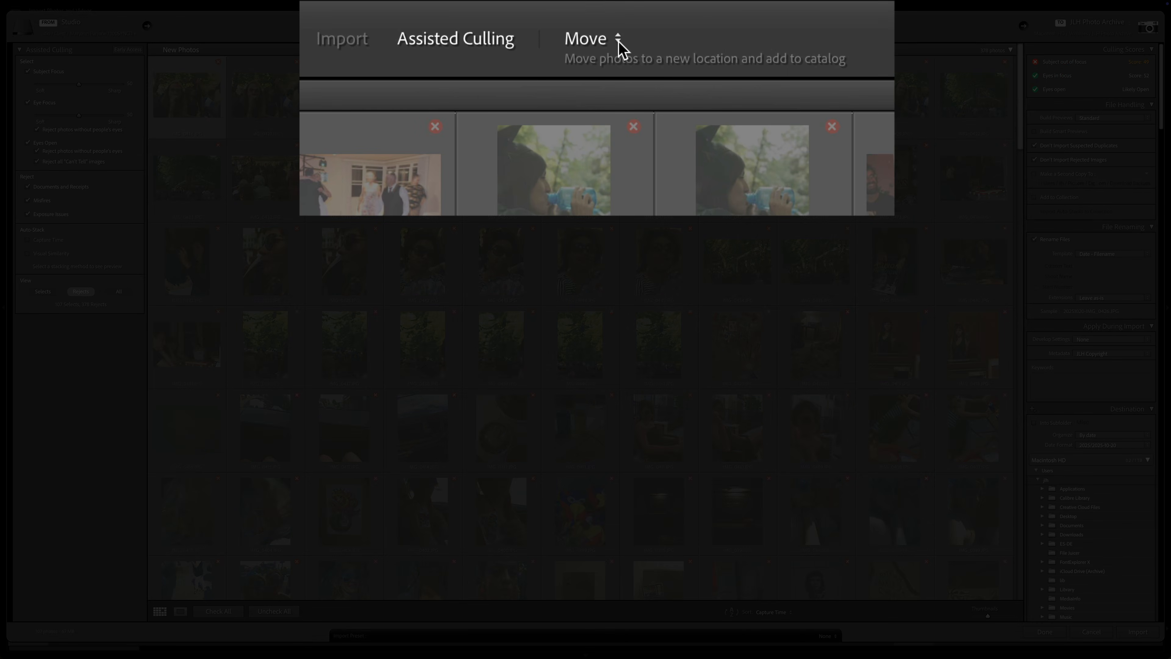
{"action": "left_click", "coordinate": [619, 40]}
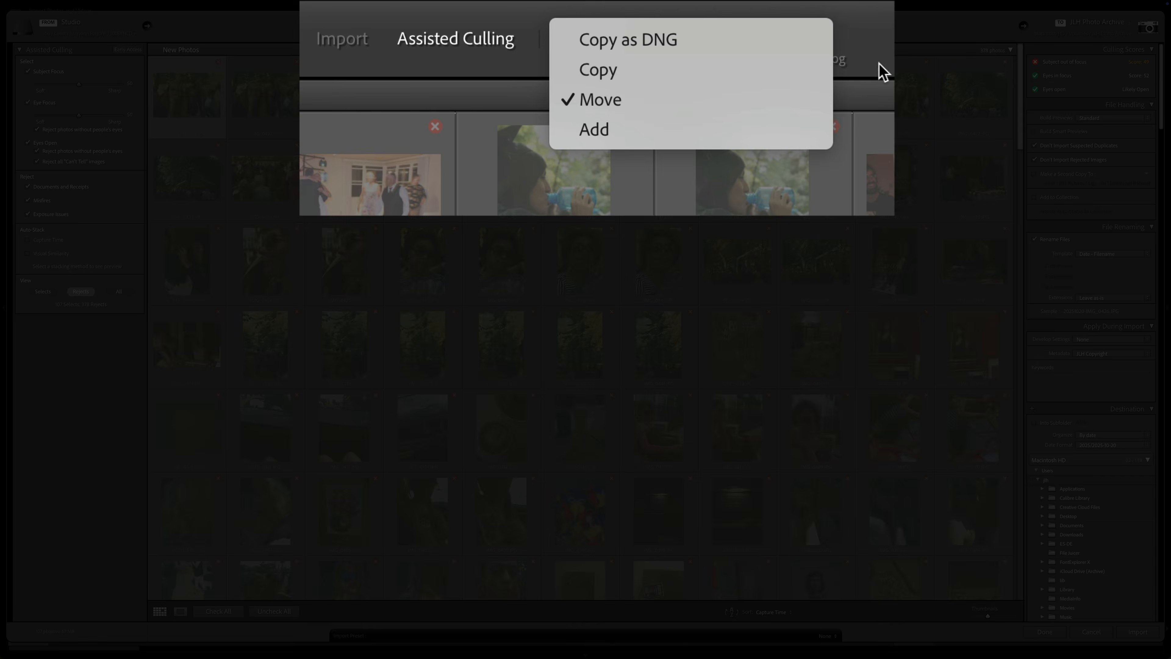
{"action": "left_click", "coordinate": [610, 28]}
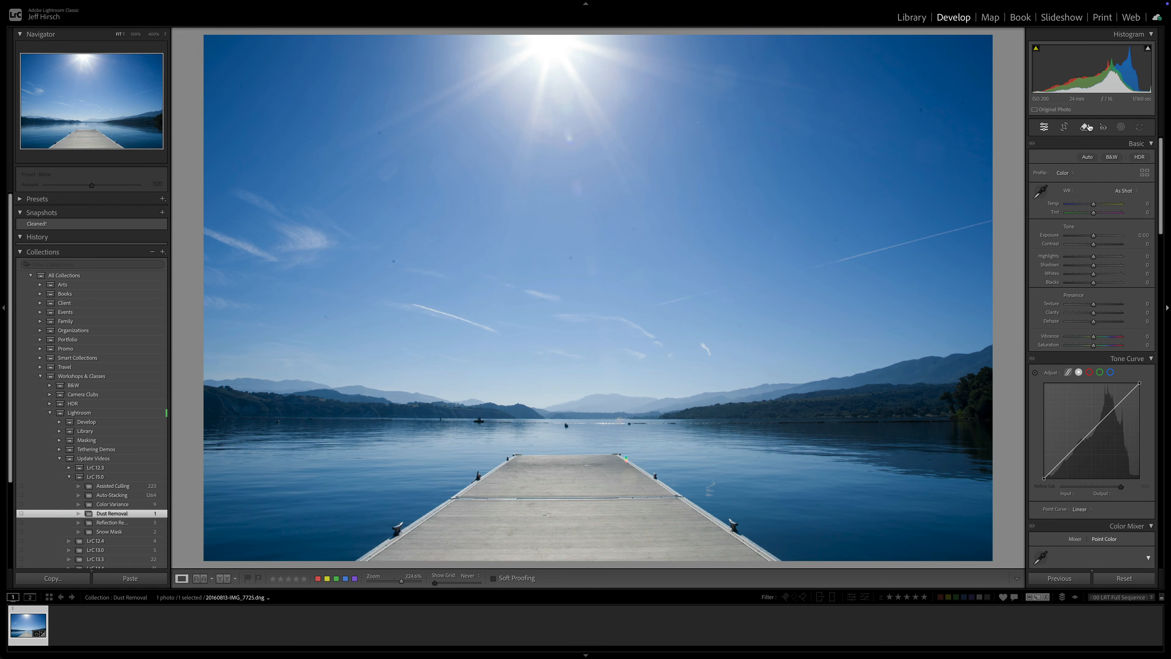
Apply automatic Dust distraction removal to the photo of the dock and lake.
{"action": "left_click", "coordinate": [1087, 127]}
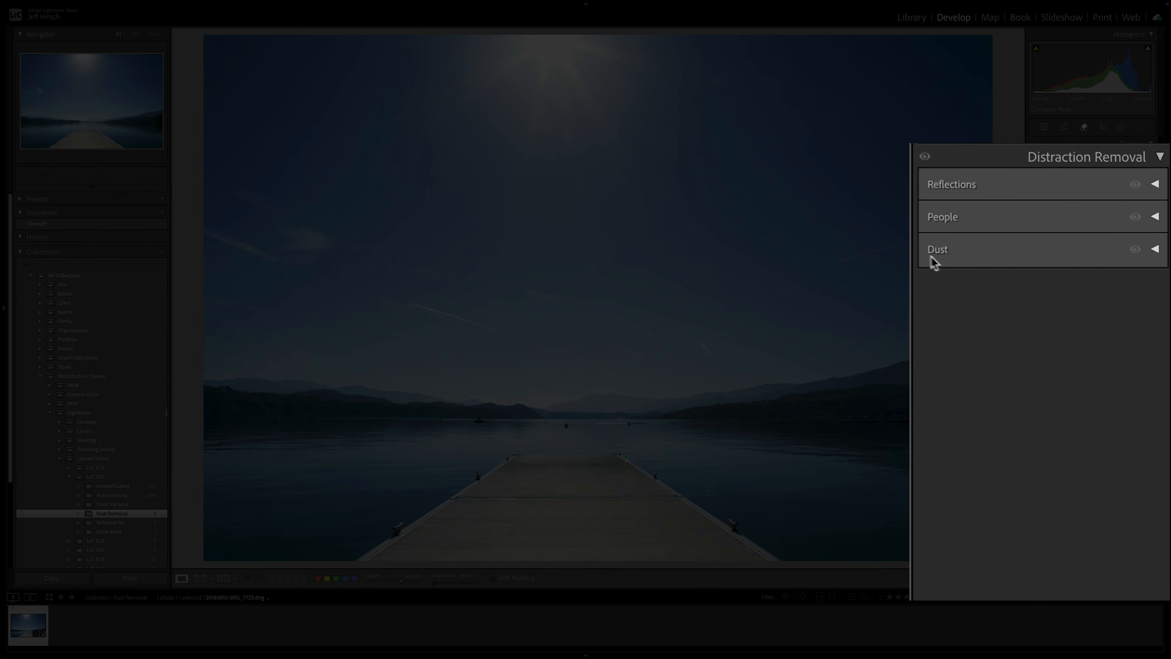
{"action": "left_click", "coordinate": [1156, 249]}
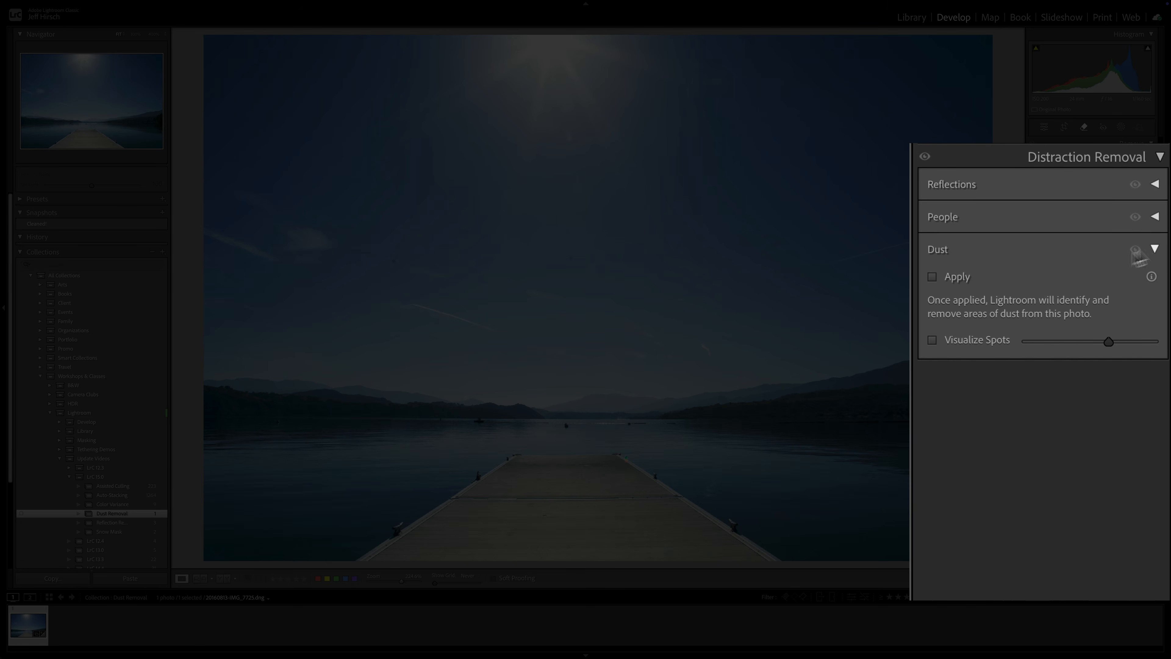
{"action": "left_click", "coordinate": [932, 278]}
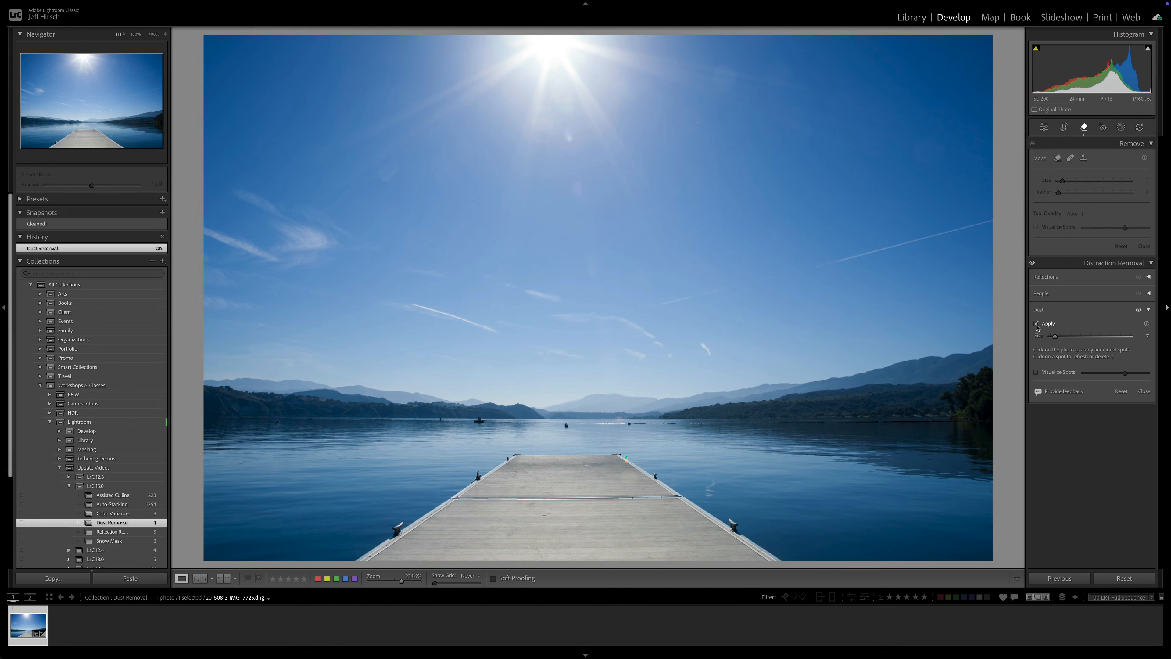
Inspect the sky with Visualize Spots turned on, comparing the photo with distraction removal off and on.
{"action": "mouse_move", "coordinate": [731, 267]}
{"action": "key", "text": "super+="}
{"action": "left_click_drag", "start_coordinate": [354, 288], "coordinate": [454, 205]}
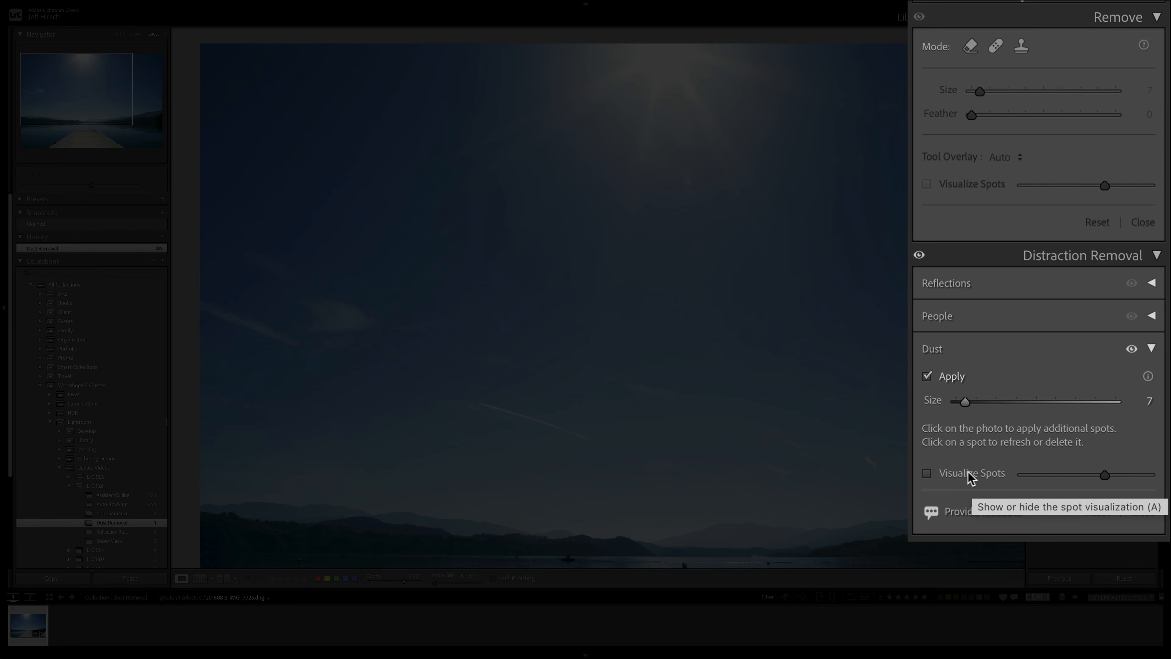
{"action": "left_click", "coordinate": [926, 475]}
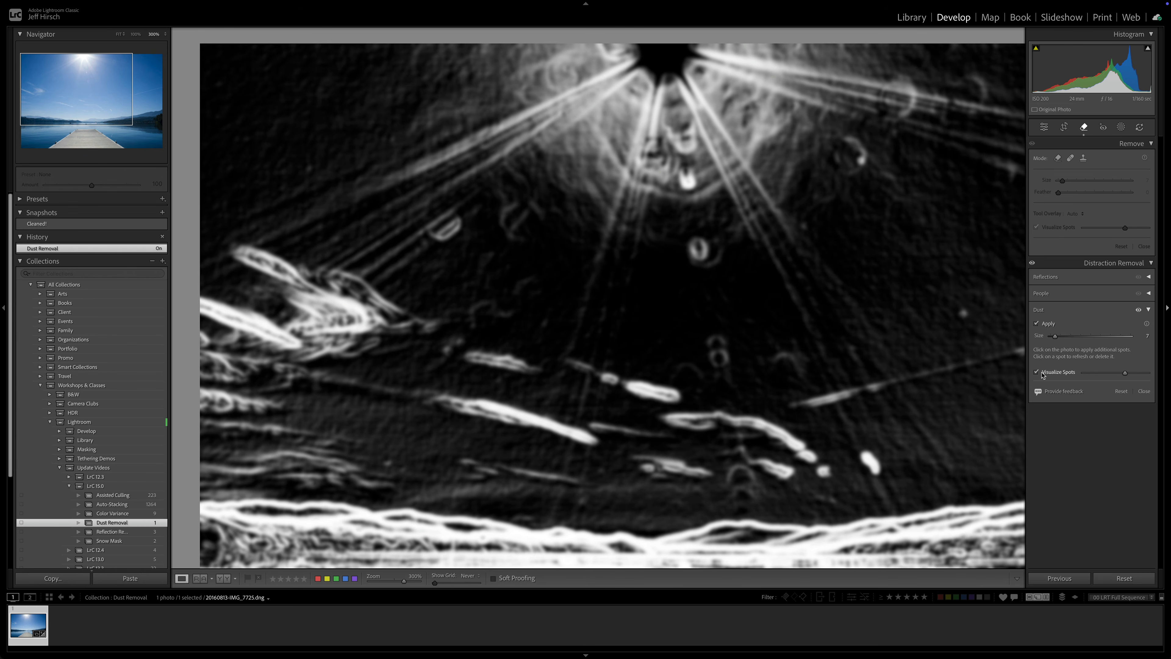
{"action": "left_click", "coordinate": [1032, 262]}
{"action": "left_click", "coordinate": [1033, 263]}
{"action": "left_click", "coordinate": [1033, 262]}
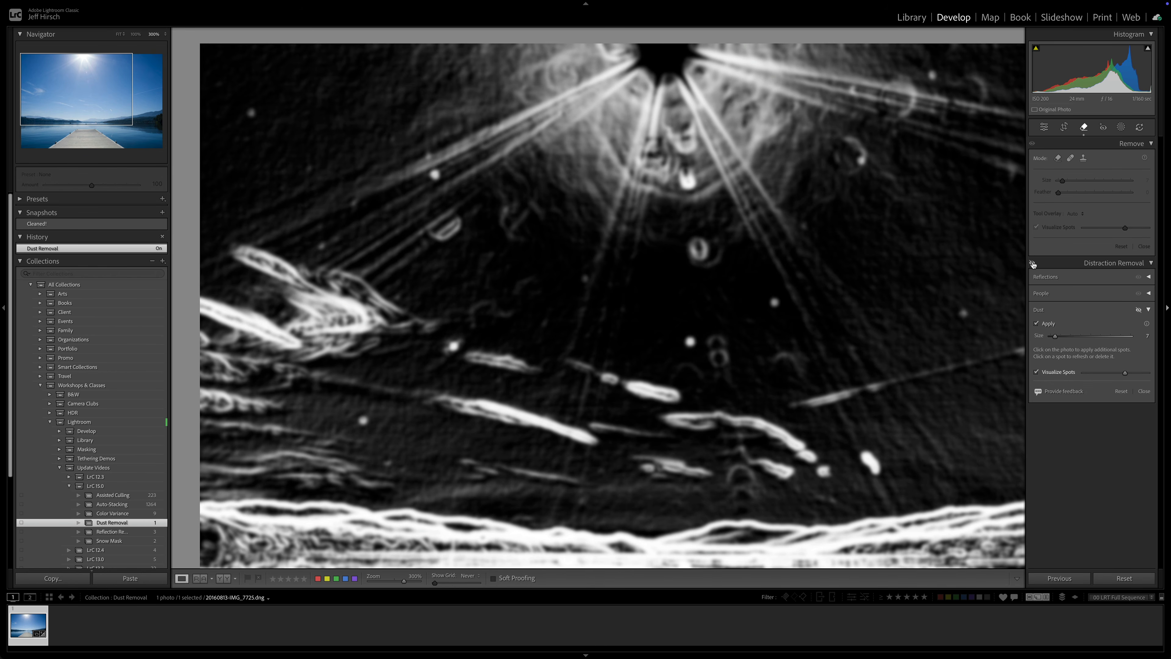
{"action": "left_click", "coordinate": [1033, 263]}
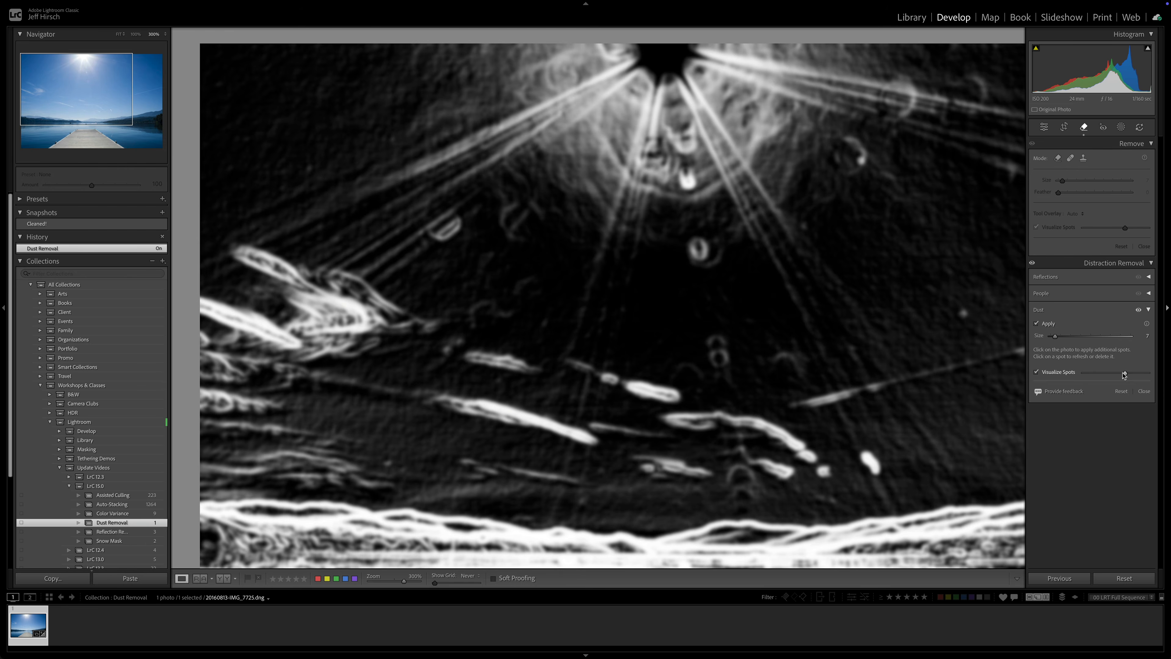
{"action": "left_click_drag", "start_coordinate": [1124, 373], "coordinate": [1124, 373]}
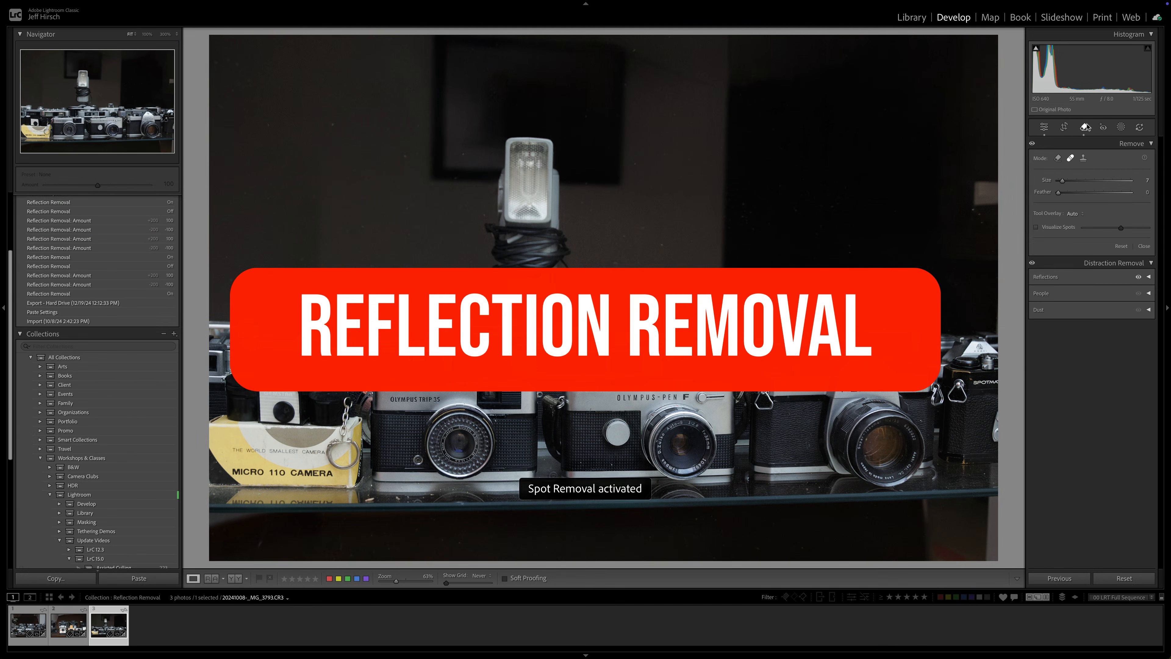
Show the Reflections removal settings for the vintage cameras photo and compare the image with and without reflection removal.
{"action": "left_click", "coordinate": [1149, 277]}
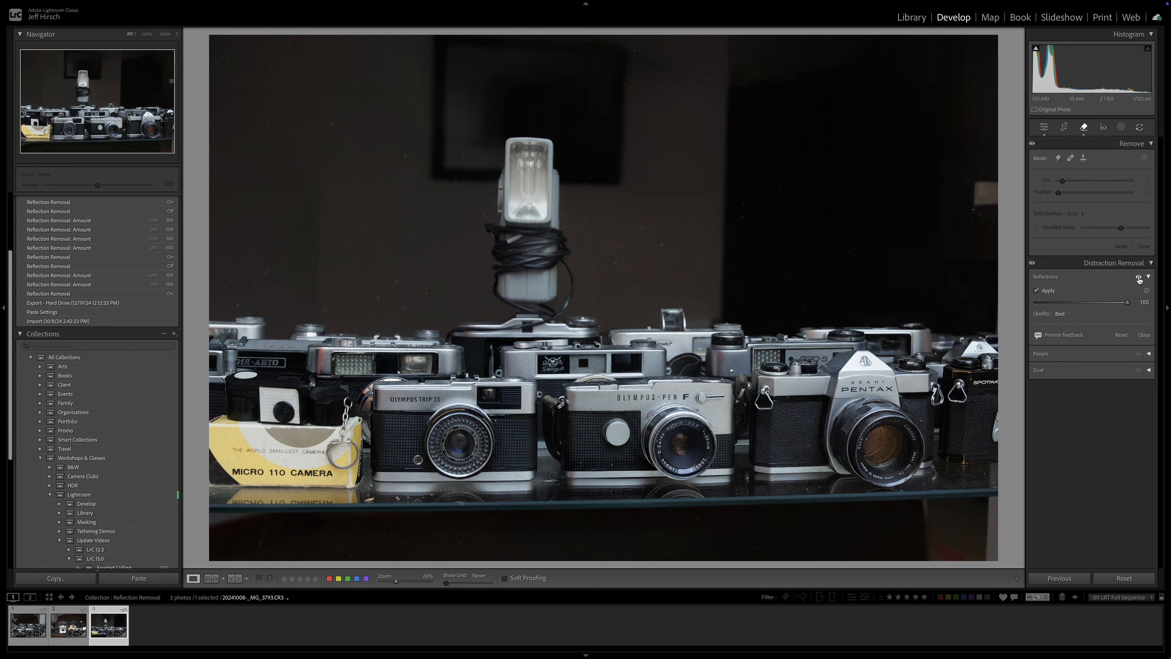
{"action": "left_click", "coordinate": [1138, 277]}
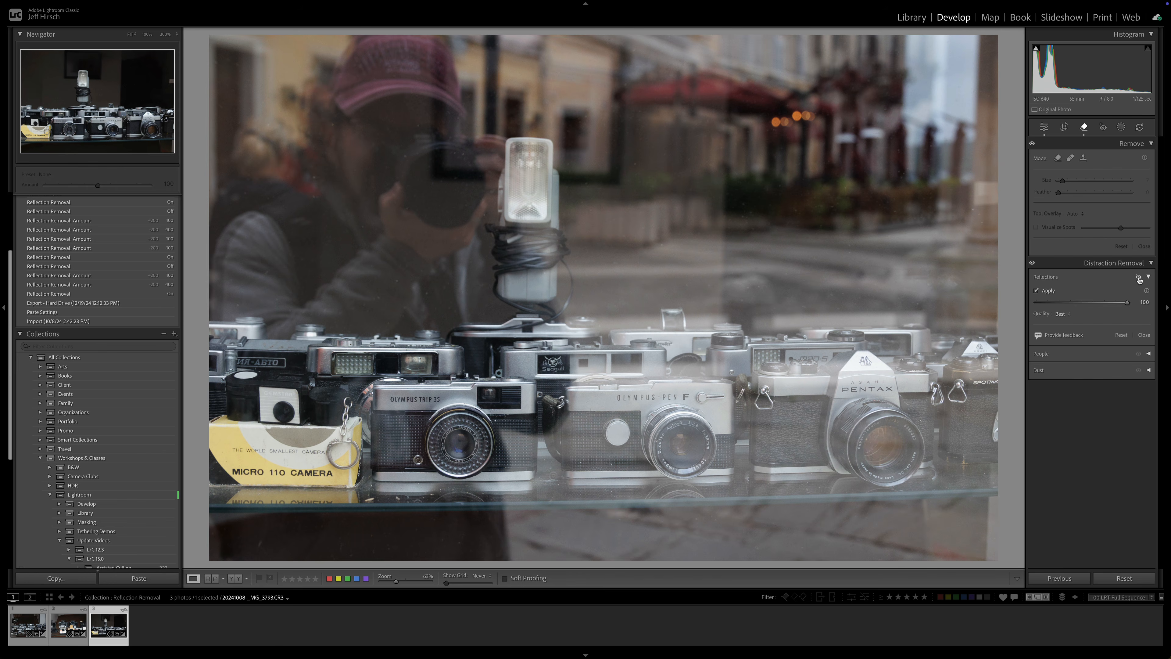
{"action": "left_click", "coordinate": [1138, 278]}
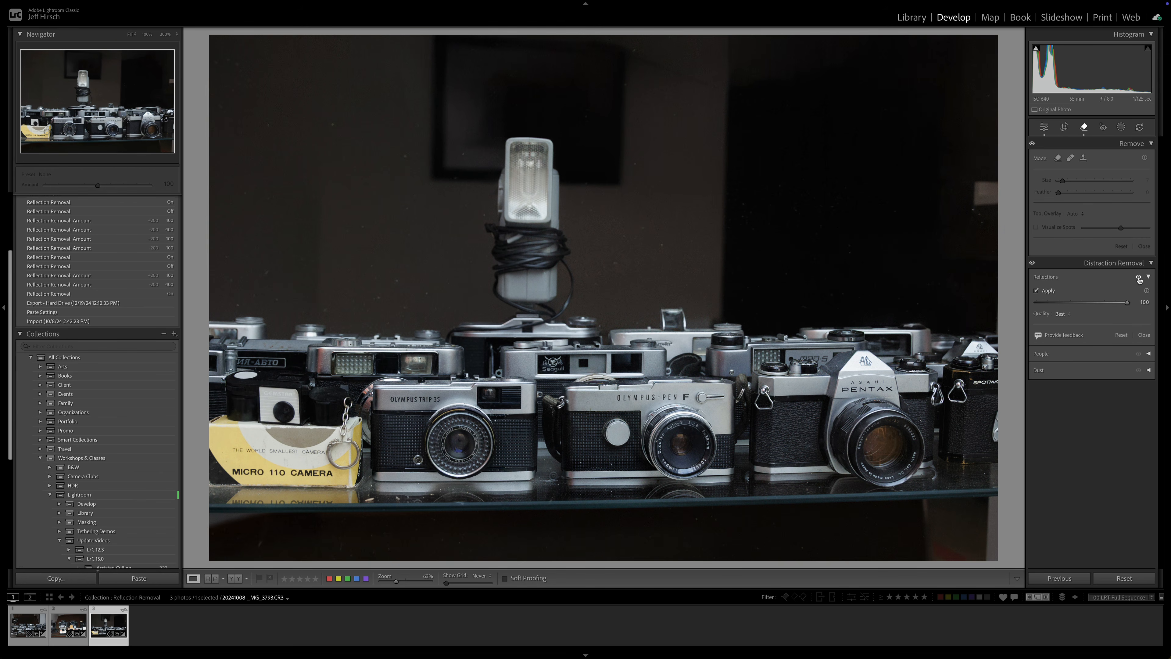
{"action": "left_click", "coordinate": [1138, 278]}
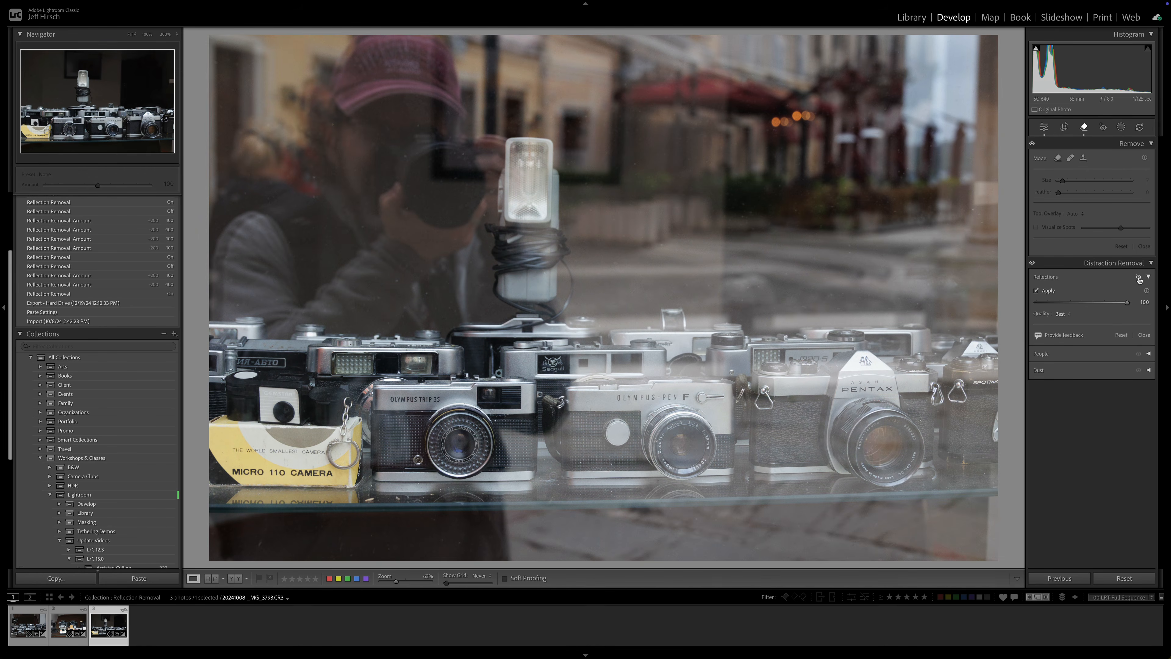
Go through the other two vintage camera photos and compare the Zeiss Ikon shelf image with reflection removal off and on.
{"action": "left_click", "coordinate": [1138, 278]}
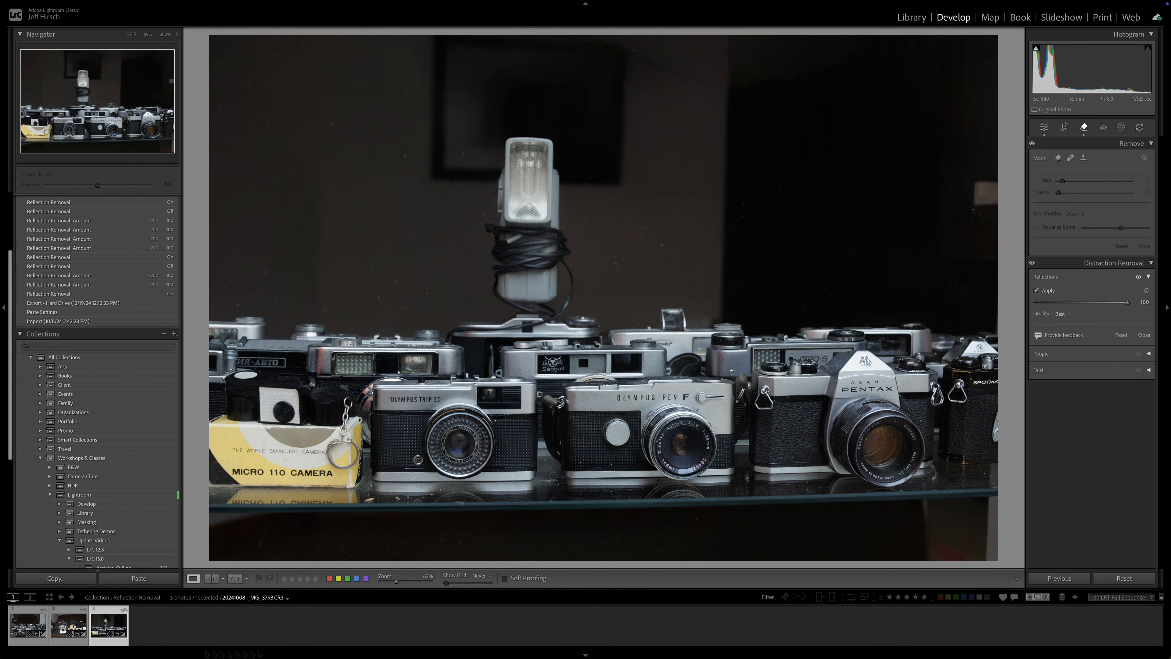
{"action": "left_click", "coordinate": [66, 641]}
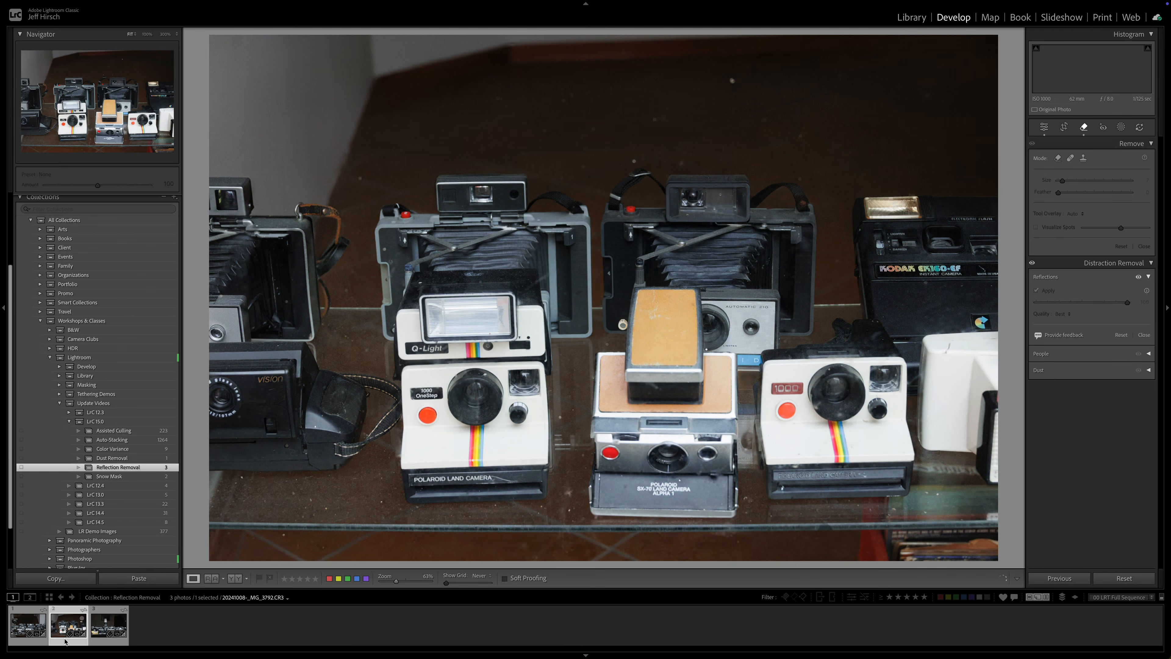
{"action": "left_click", "coordinate": [24, 627]}
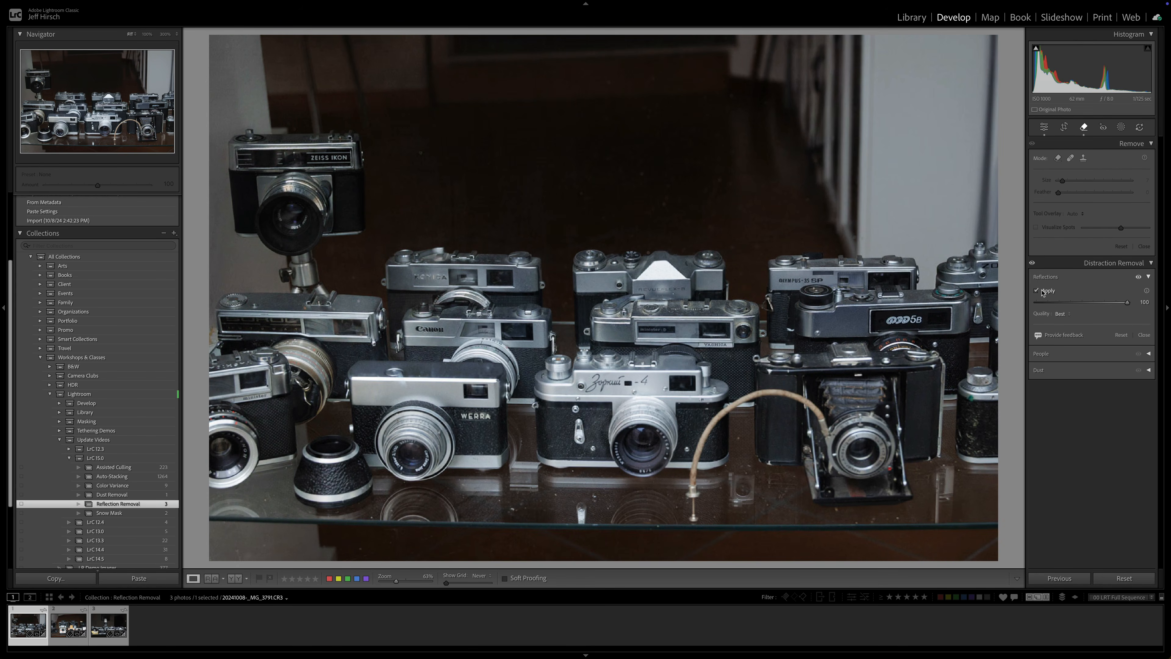
{"action": "left_click", "coordinate": [1139, 277]}
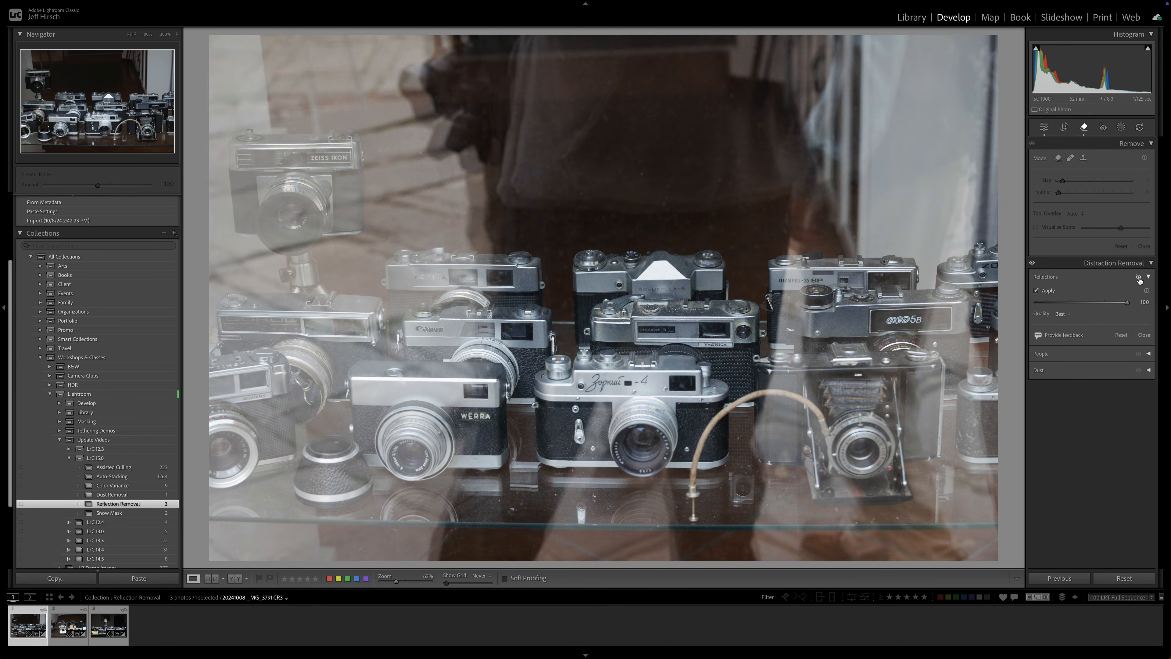
{"action": "left_click", "coordinate": [1138, 277]}
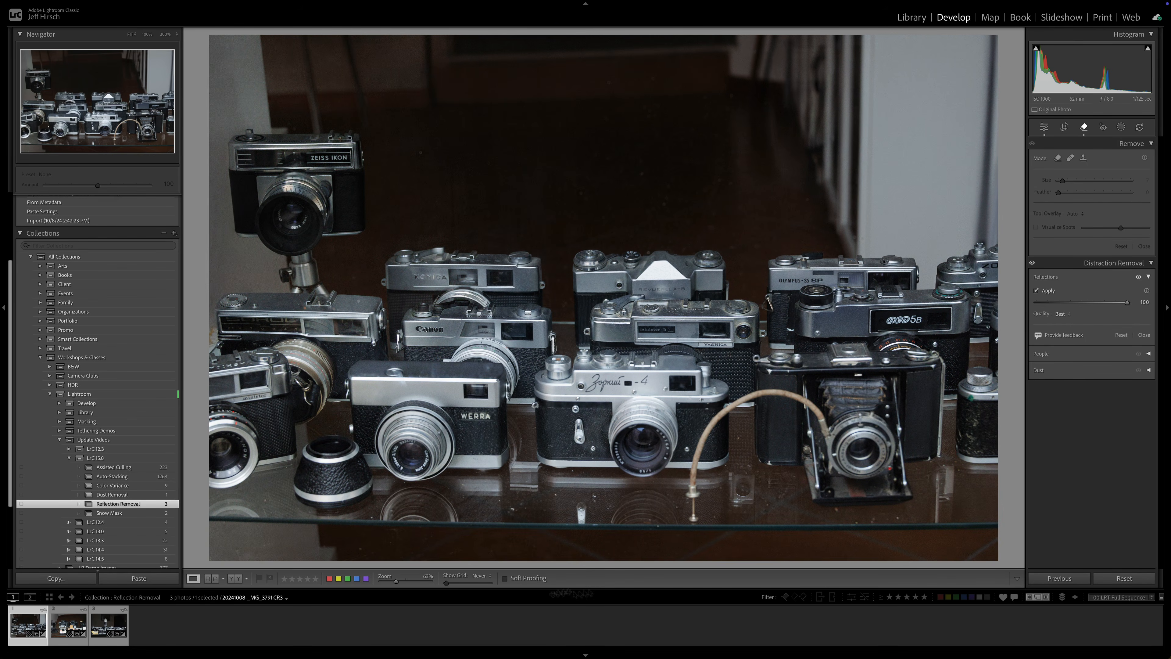
Inspect the Snow mask overlay on the Snow Mask collection's winter road photo, and apply the Adaptive: Landscape preset Winter01.
{"action": "left_click", "coordinate": [138, 513]}
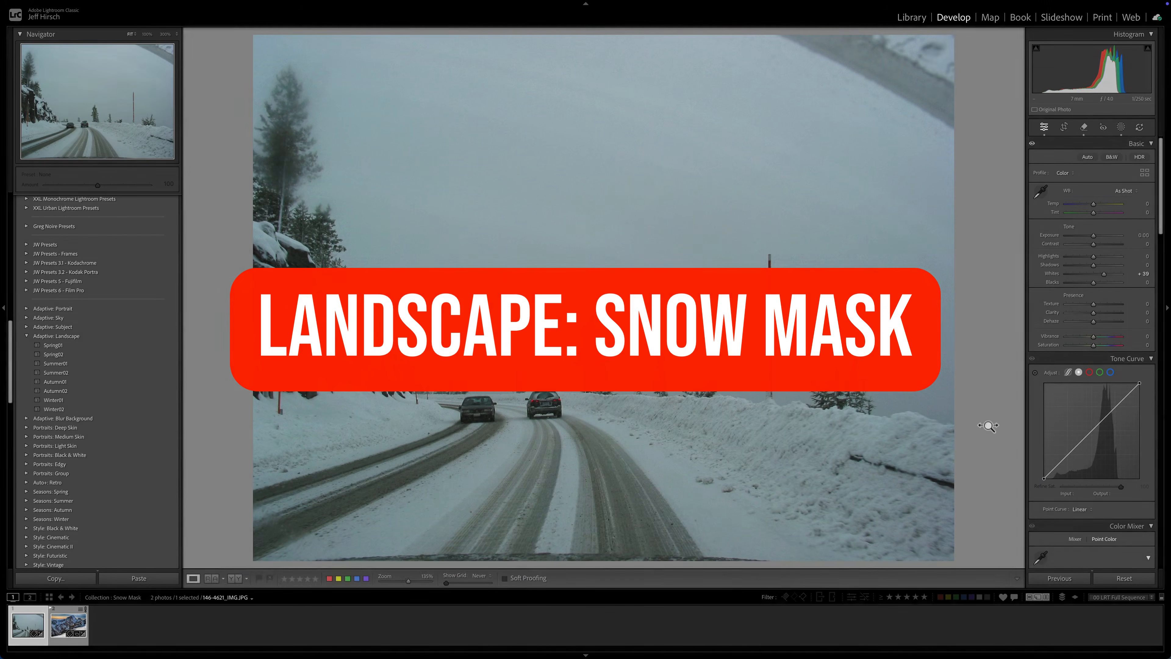
{"action": "key", "text": "shift+w"}
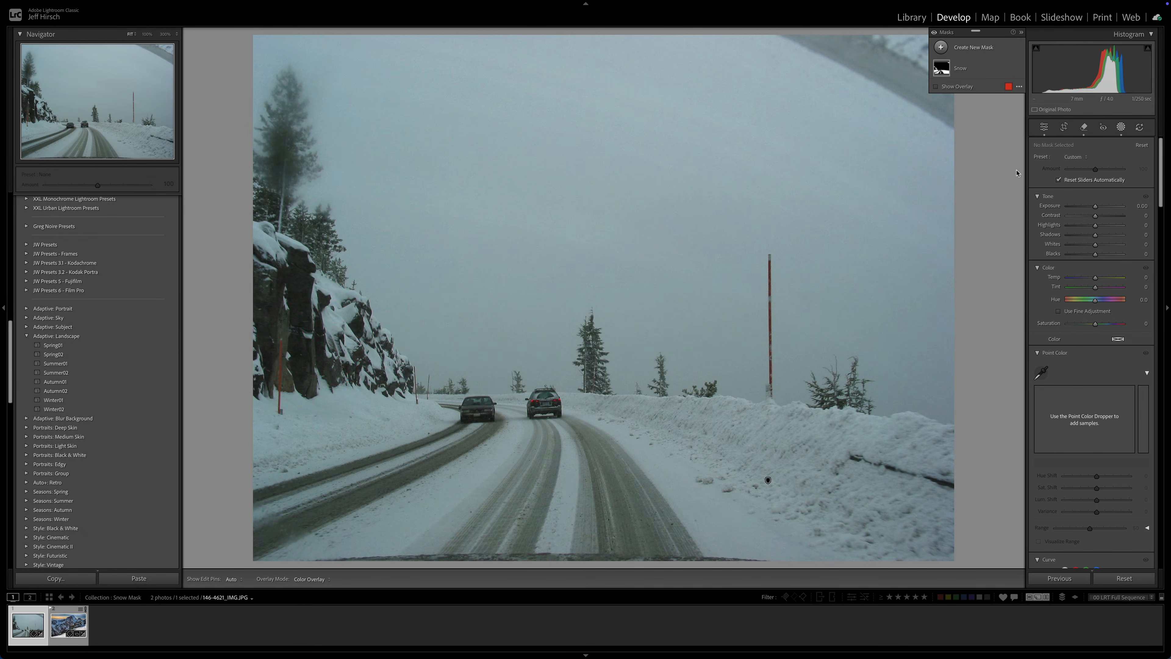
{"action": "mouse_move", "coordinate": [942, 69]}
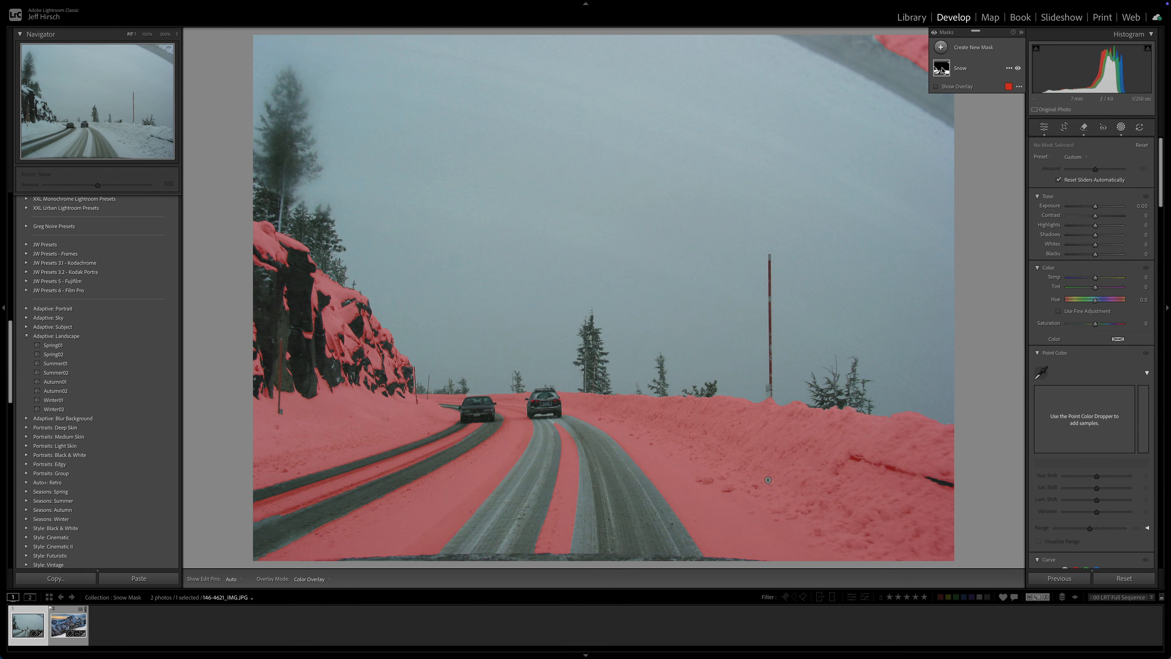
{"action": "key", "text": "d"}
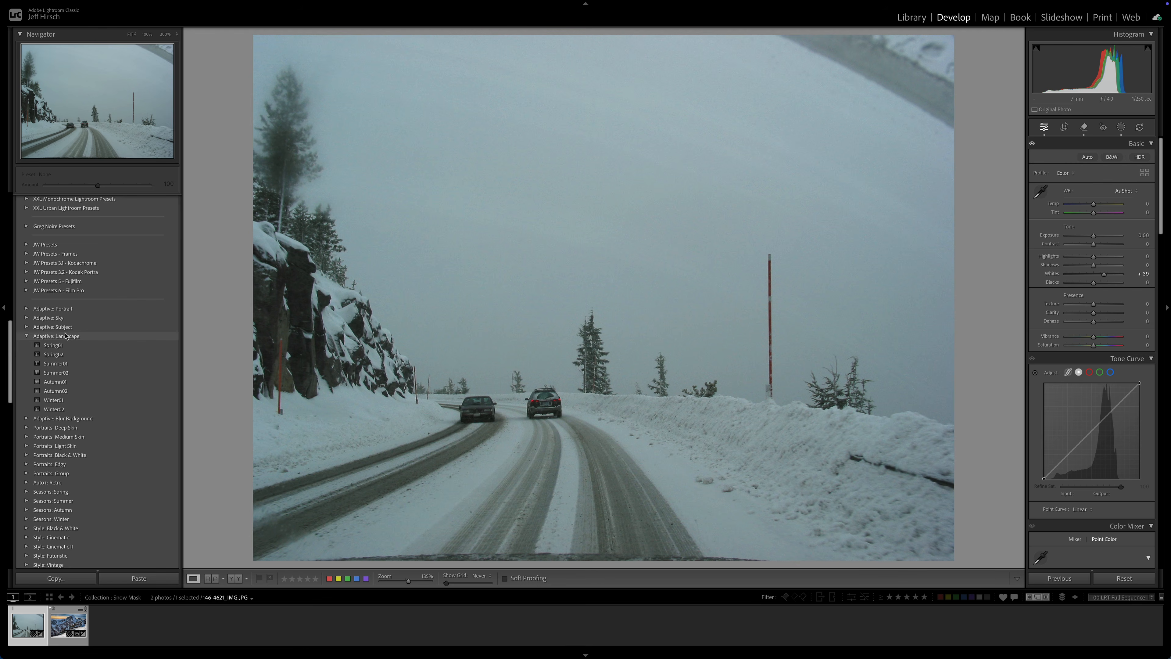
{"action": "left_click", "coordinate": [83, 401]}
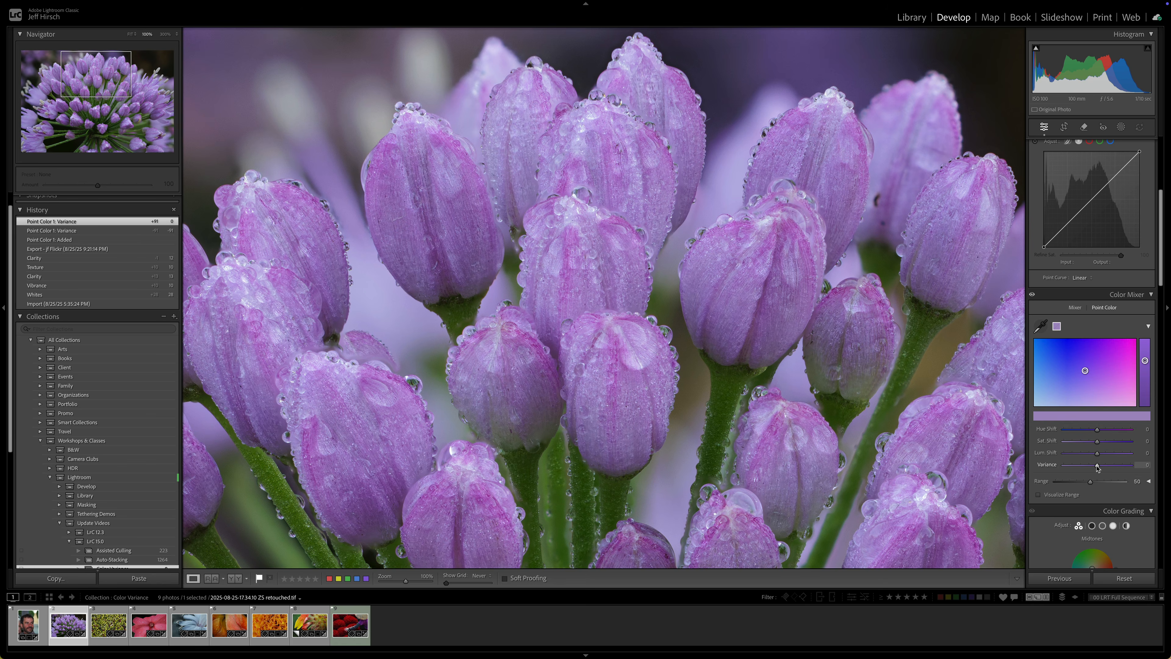
Lower the purple flower photo's Point Color Variance to about -74, and raise it to about 78.
{"action": "left_click_drag", "start_coordinate": [1097, 467], "coordinate": [1070, 469]}
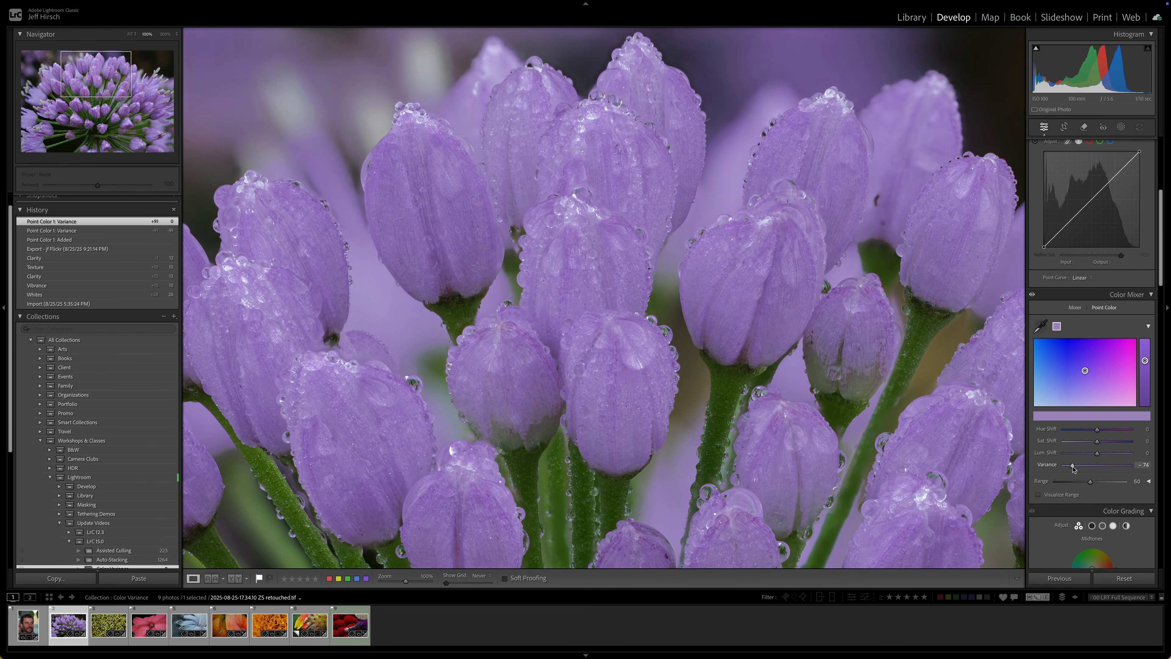
{"action": "scroll", "coordinate": [1070, 469], "scroll_direction": "down", "scroll_amount": 3}
{"action": "left_click_drag", "start_coordinate": [1069, 400], "coordinate": [1123, 401]}
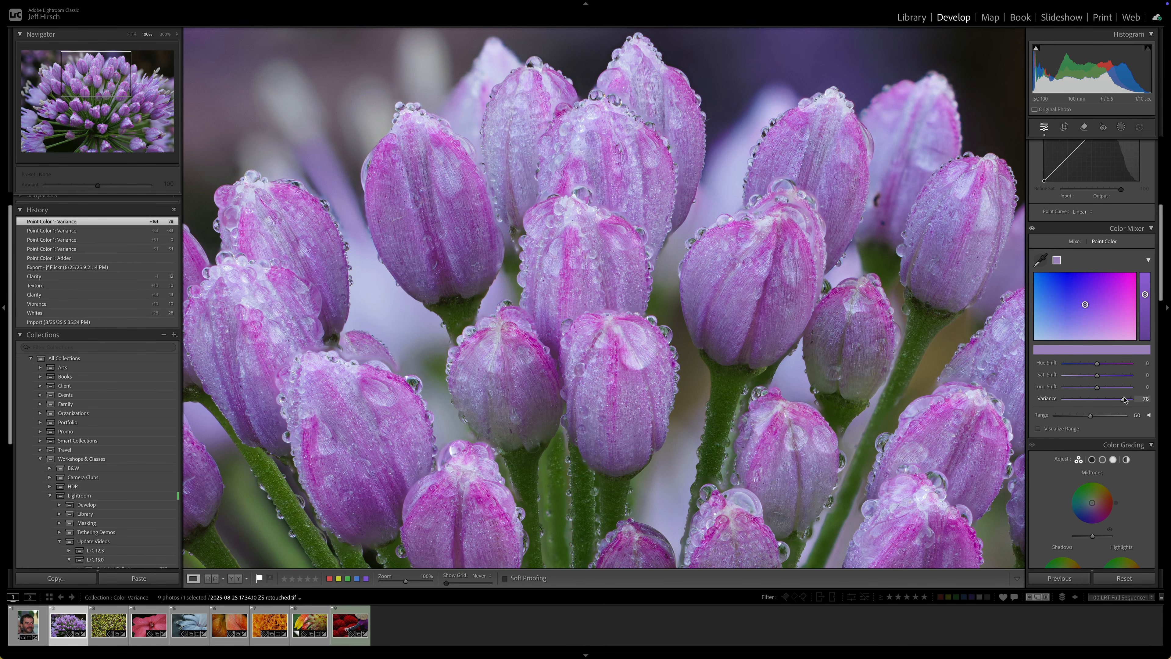
{"action": "left_click_drag", "start_coordinate": [1123, 398], "coordinate": [1118, 399]}
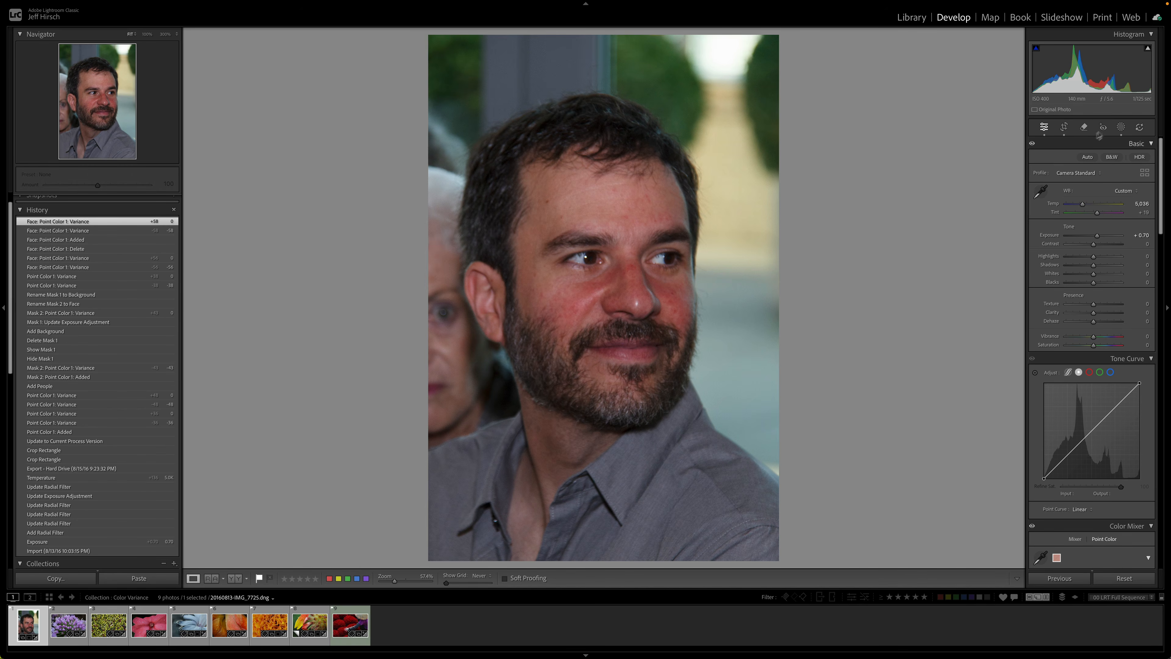
Set the Face mask's Point Color Variance to -60 and compare the portrait with the mask's Point Color adjustment off and on.
{"action": "left_click", "coordinate": [1120, 127]}
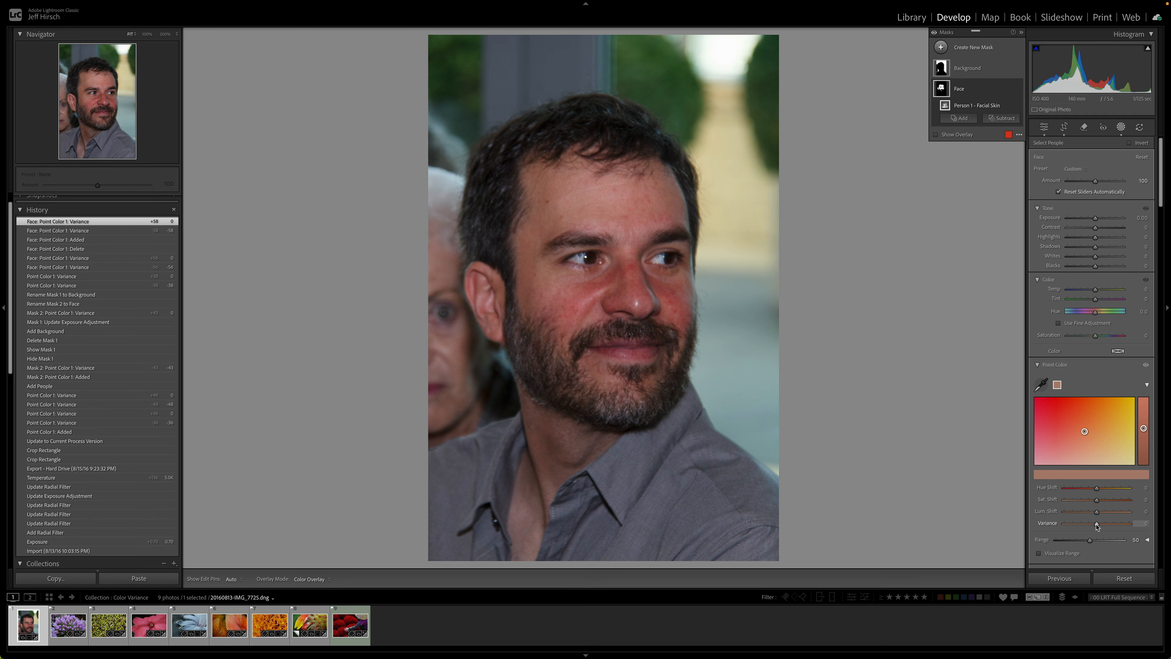
{"action": "left_click_drag", "start_coordinate": [1096, 526], "coordinate": [1078, 527]}
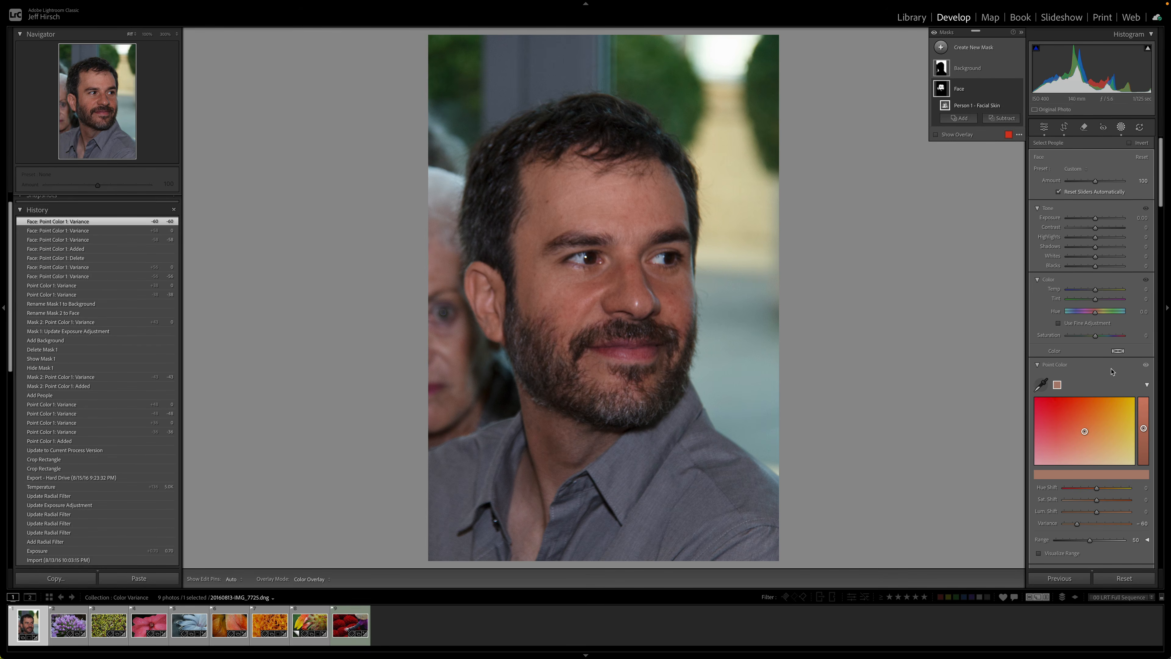
{"action": "left_click", "coordinate": [1146, 366]}
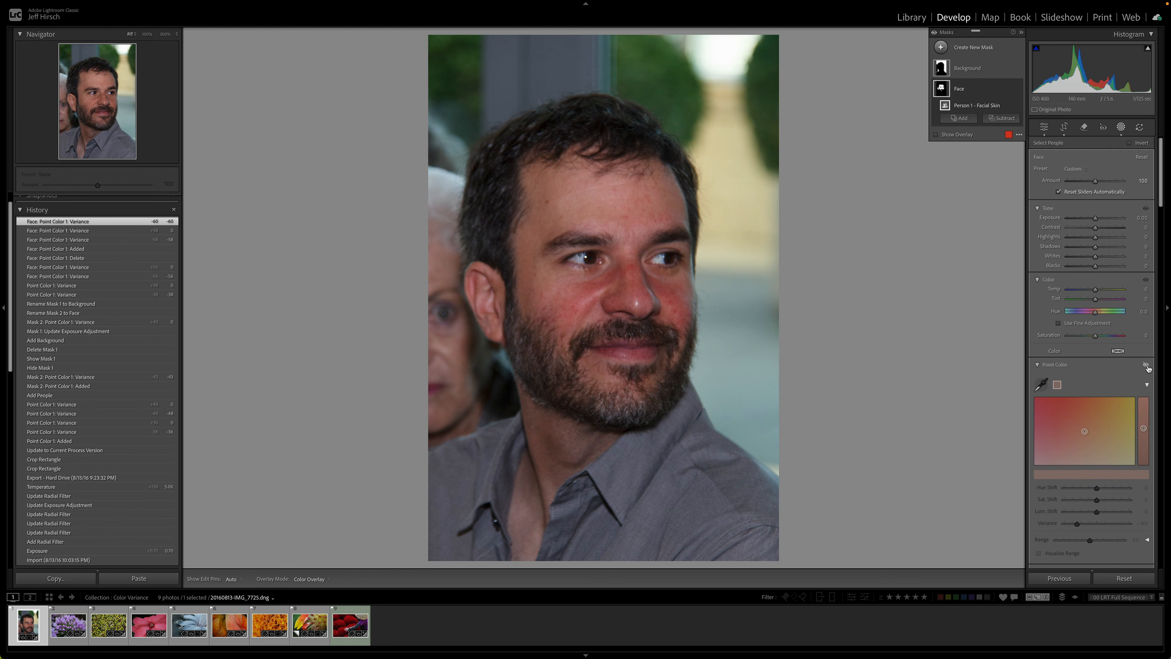
{"action": "left_click", "coordinate": [1146, 365]}
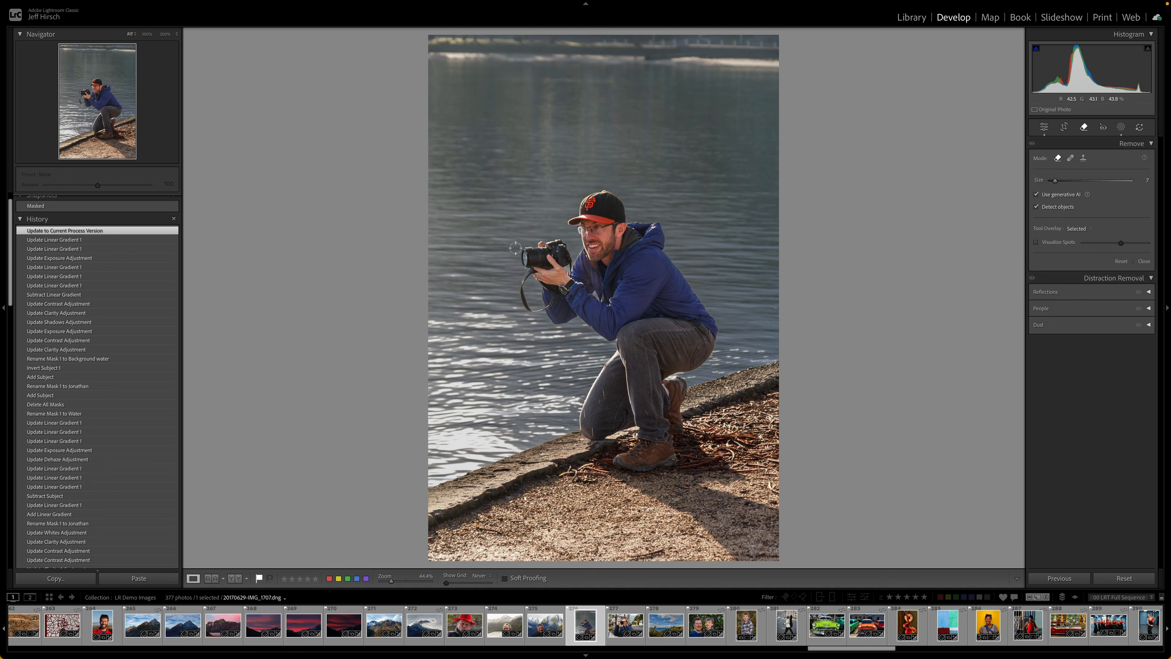
Brush a spot beside the camera lens in the lakeside photo using Remove with generative AI and object detection.
{"action": "mouse_move", "coordinate": [519, 253]}
{"action": "left_mouse_down"}
{"action": "mouse_move", "coordinate": [543, 237]}
{"action": "mouse_move", "coordinate": [570, 261]}
{"action": "mouse_move", "coordinate": [571, 202]}
{"action": "mouse_move", "coordinate": [631, 213]}
{"action": "mouse_move", "coordinate": [671, 250]}
{"action": "mouse_move", "coordinate": [710, 312]}
{"action": "mouse_move", "coordinate": [676, 462]}
{"action": "mouse_move", "coordinate": [615, 468]}
{"action": "mouse_move", "coordinate": [577, 421]}
{"action": "mouse_move", "coordinate": [610, 344]}
{"action": "mouse_move", "coordinate": [576, 317]}
{"action": "mouse_move", "coordinate": [532, 316]}
{"action": "mouse_move", "coordinate": [519, 252]}
{"action": "left_mouse_up"}
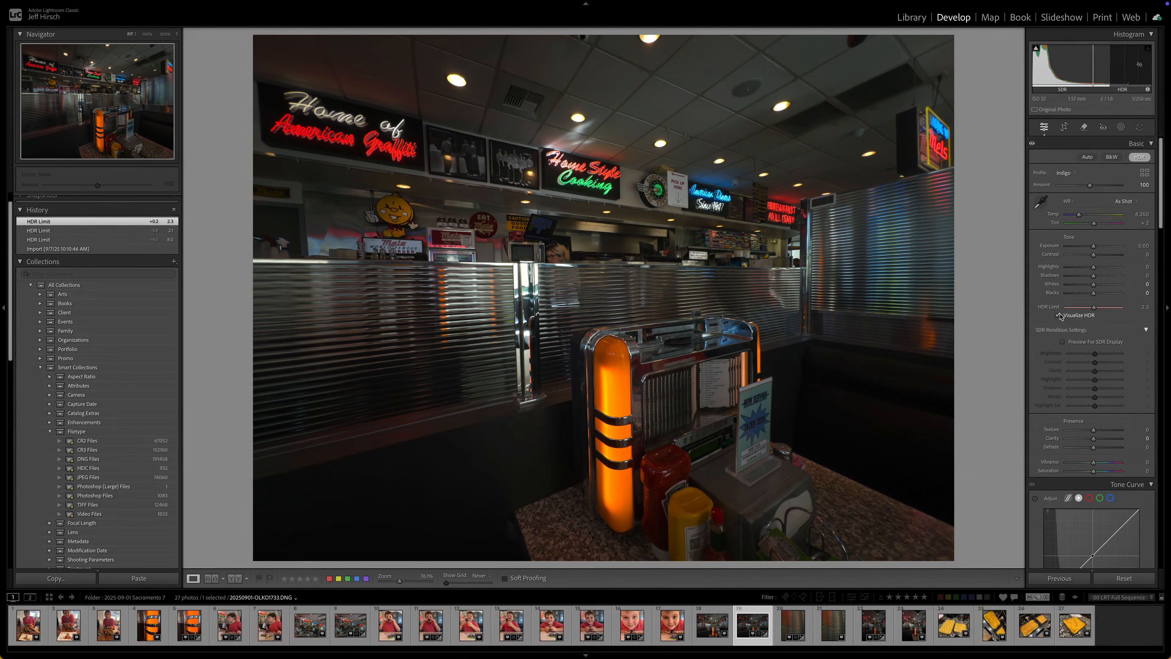
Turn on Visualize HDR for the diner photo.
{"action": "left_click", "coordinate": [1058, 315]}
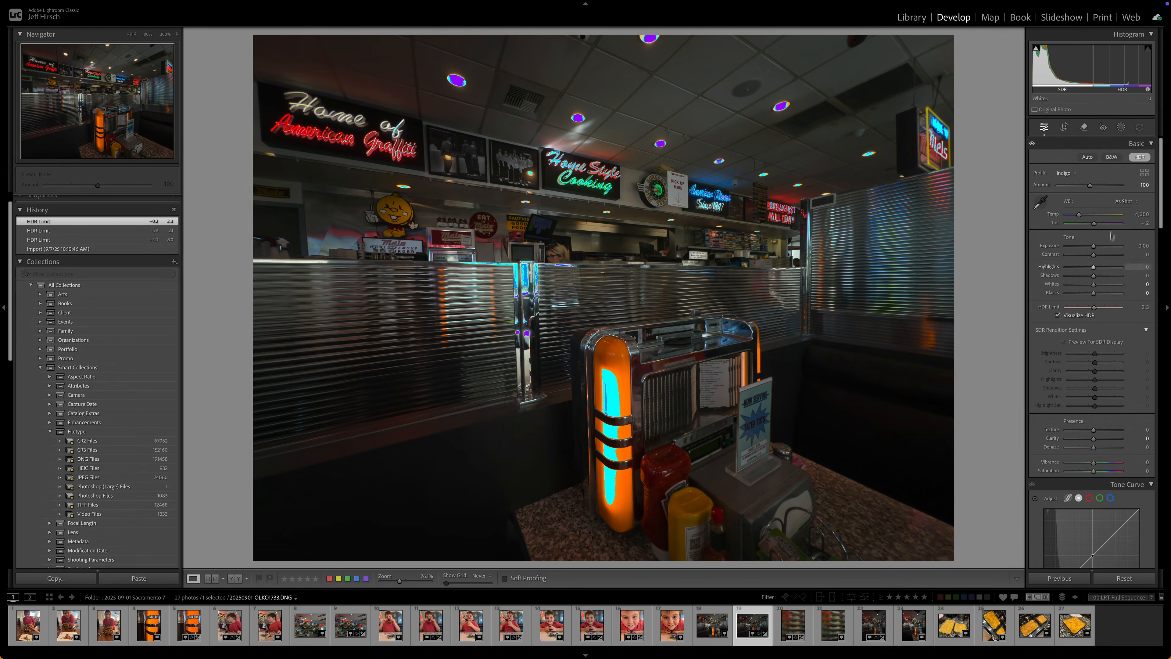